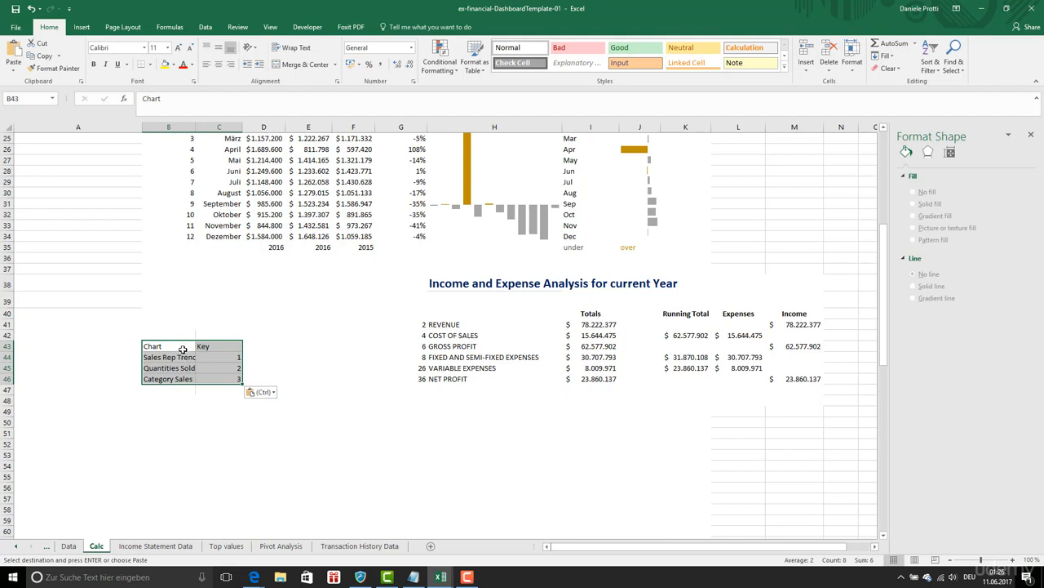
- Fit column B to the chart names and apply borders to all cells of the Chart/Key table in B43:C46
{"action": "left_click", "coordinate": [183, 349]}
{"action": "left_click", "coordinate": [199, 349]}
{"action": "left_click", "coordinate": [193, 357]}
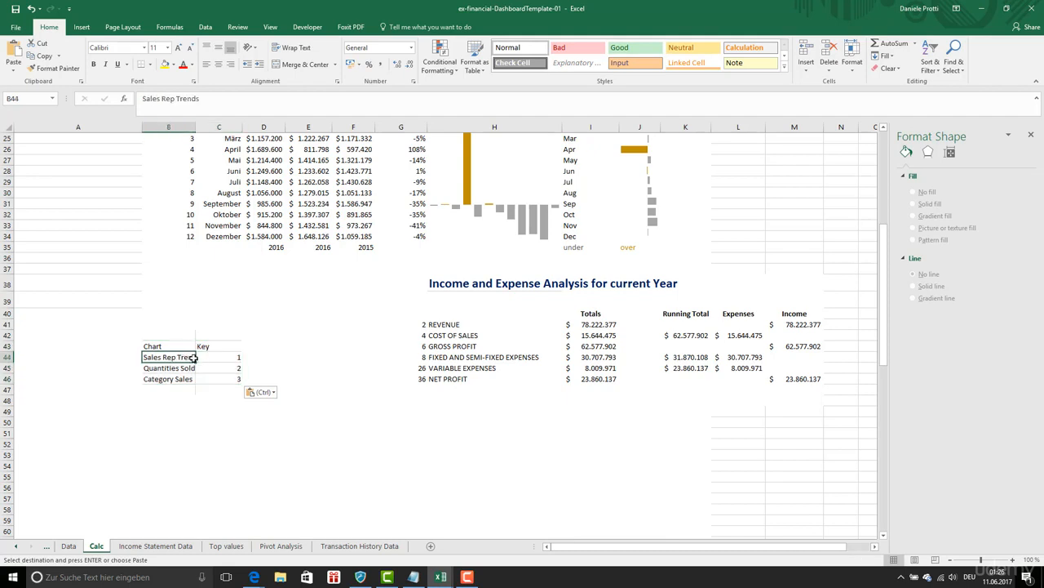
{"action": "double_click", "coordinate": [194, 126]}
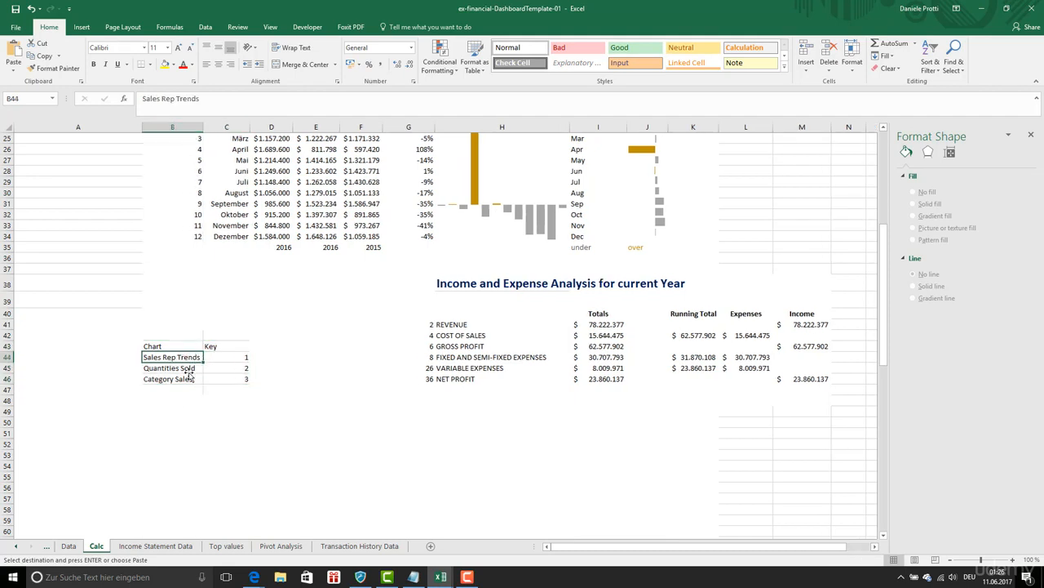
{"action": "left_click_drag", "start_coordinate": [173, 340], "coordinate": [222, 377]}
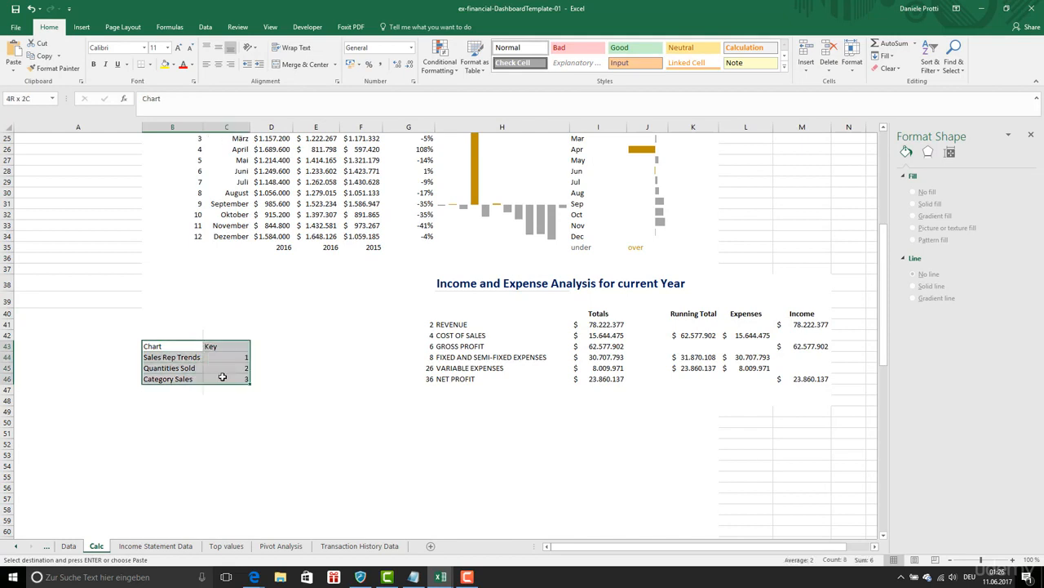
{"action": "left_click_drag", "start_coordinate": [173, 342], "coordinate": [217, 374]}
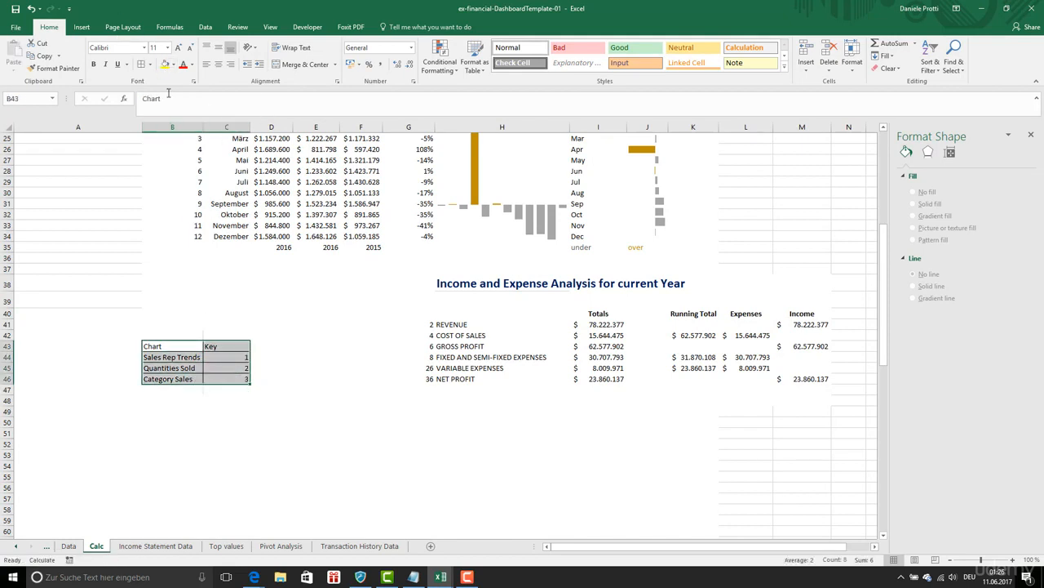
- Create a PivotTable from B43:C46 at cell B49 of the Calc sheet, with Chart as rows and Sum of Key as values
{"action": "left_click", "coordinate": [82, 27]}
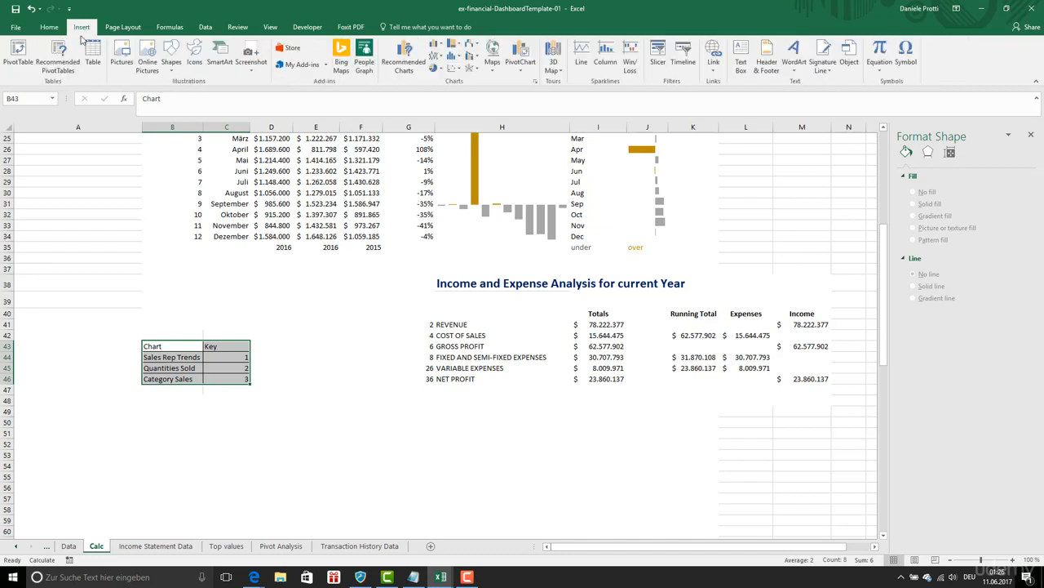
{"action": "left_click", "coordinate": [20, 53]}
{"action": "left_click", "coordinate": [677, 382]}
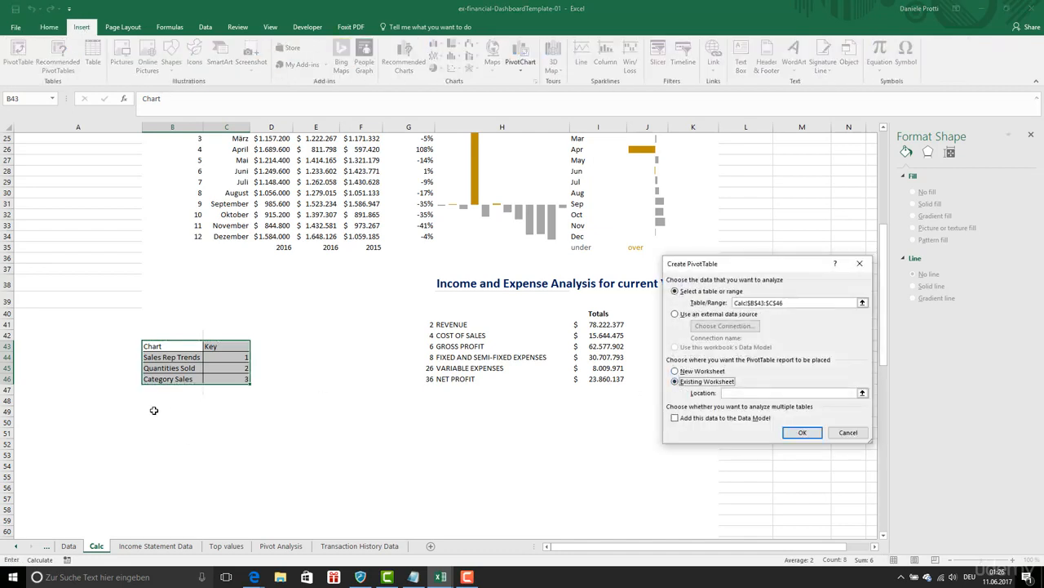
{"action": "left_click", "coordinate": [153, 410]}
{"action": "left_click", "coordinate": [791, 434]}
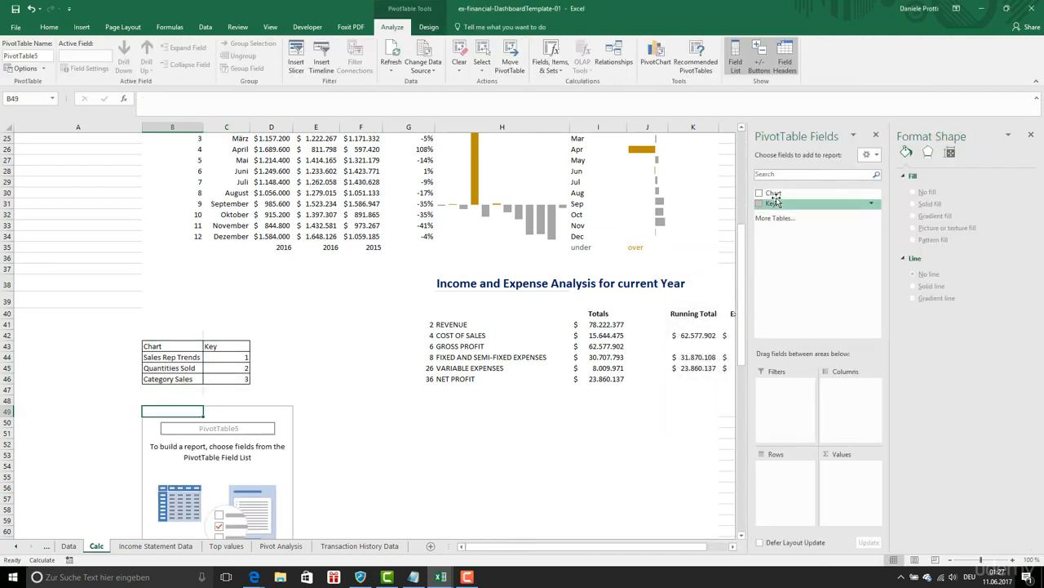
{"action": "left_click_drag", "start_coordinate": [773, 193], "coordinate": [775, 467]}
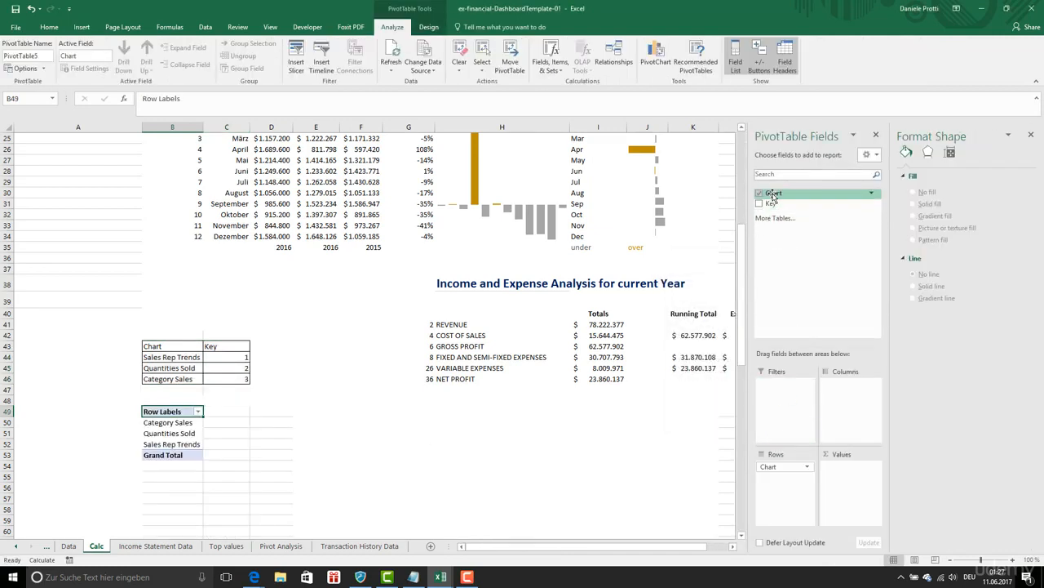
{"action": "left_click_drag", "start_coordinate": [770, 203], "coordinate": [857, 468]}
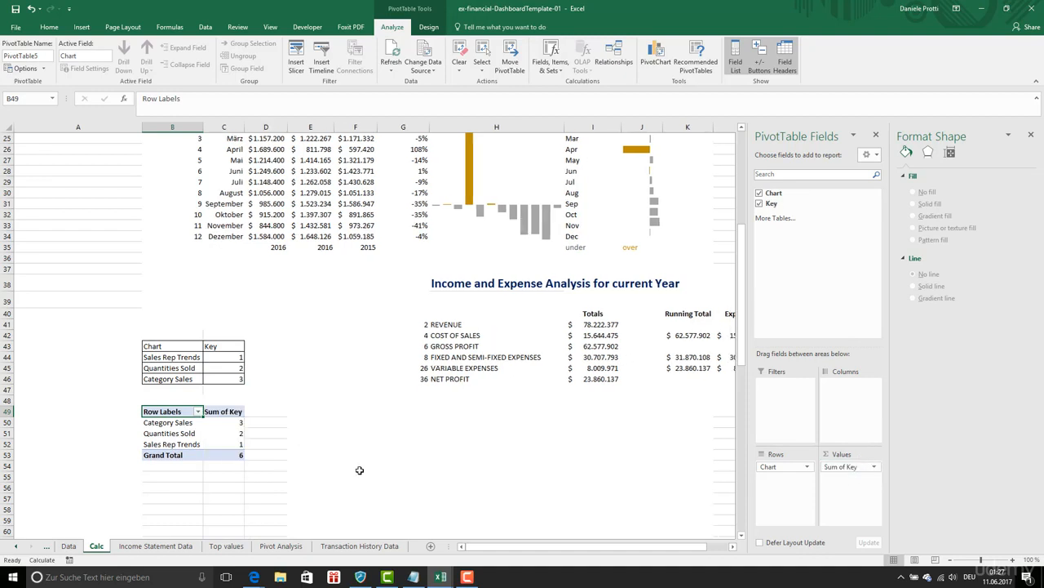
- Turn off the grand totals for both rows and columns in the new PivotTable's options
{"action": "left_click_drag", "start_coordinate": [167, 422], "coordinate": [196, 445]}
{"action": "right_click", "coordinate": [198, 445]}
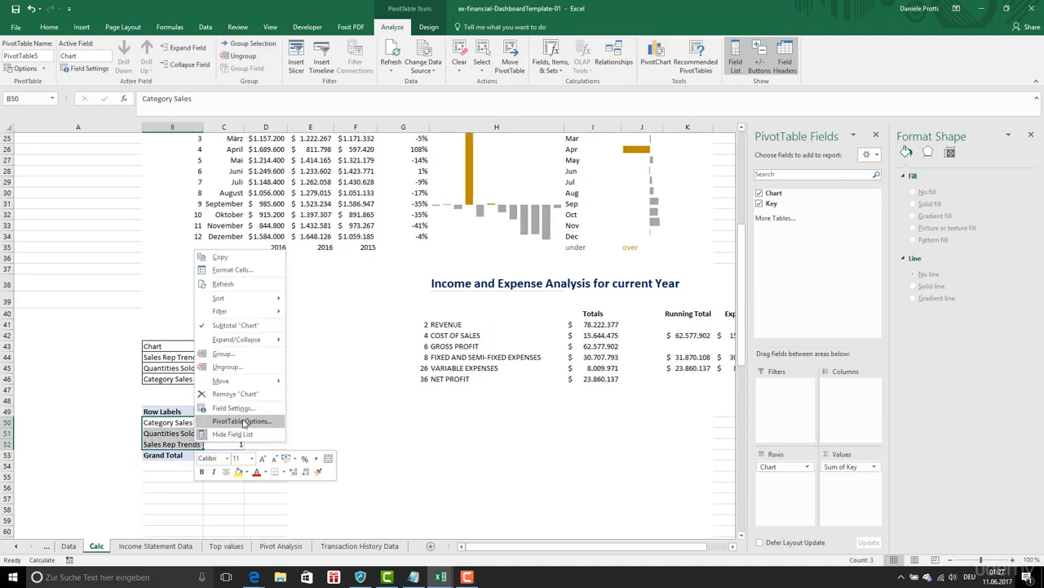
{"action": "left_click", "coordinate": [243, 420]}
{"action": "left_click", "coordinate": [199, 327]}
{"action": "left_click", "coordinate": [184, 363]}
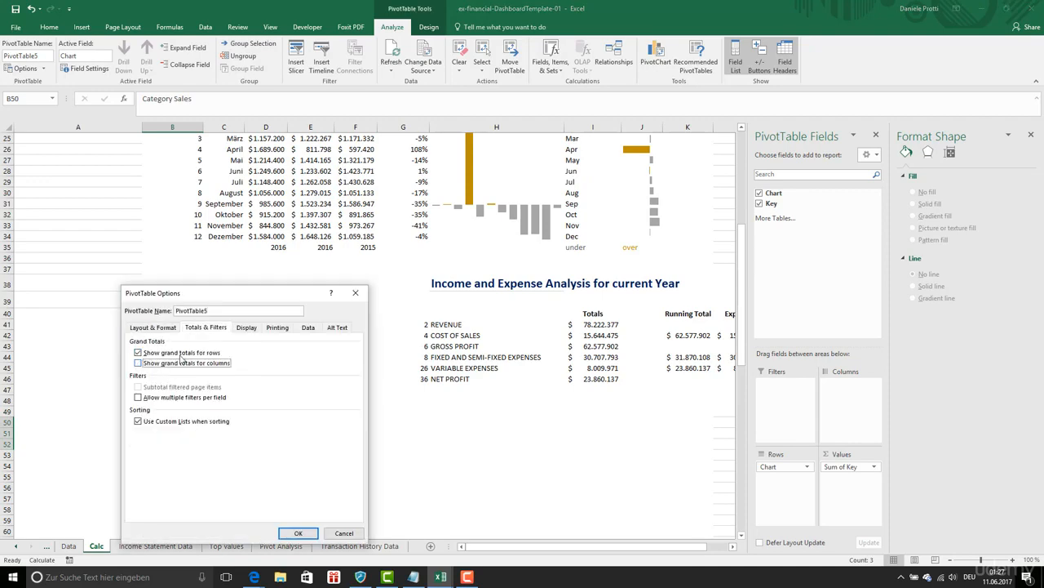
{"action": "left_click", "coordinate": [183, 351]}
{"action": "left_click", "coordinate": [299, 532]}
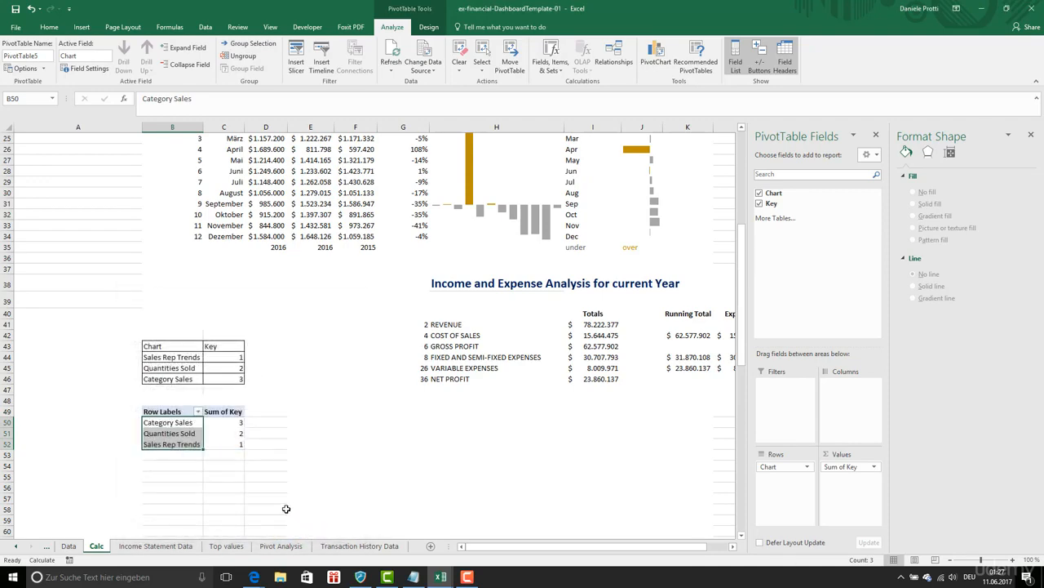
{"action": "left_click", "coordinate": [270, 504]}
{"action": "left_click", "coordinate": [222, 433]}
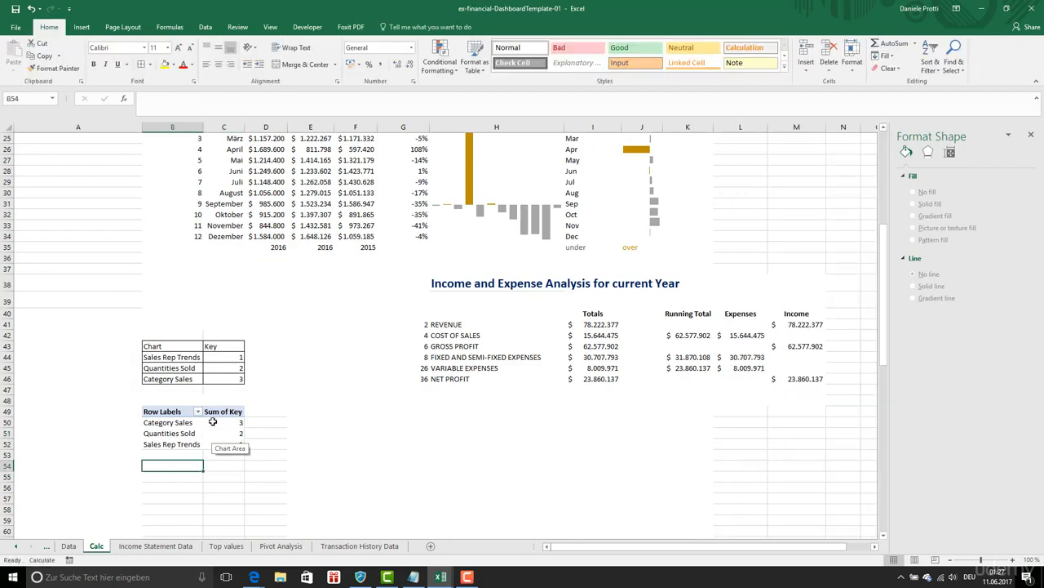
- Insert a slicer for the PivotTable's Chart field and place it beside the PivotTable
{"action": "left_click", "coordinate": [214, 421]}
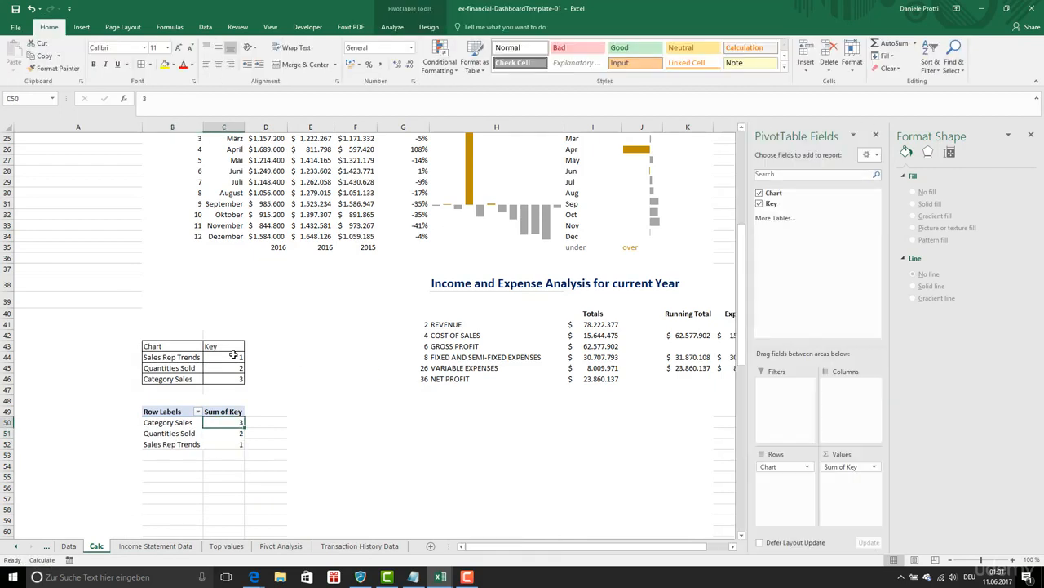
{"action": "left_click", "coordinate": [83, 26]}
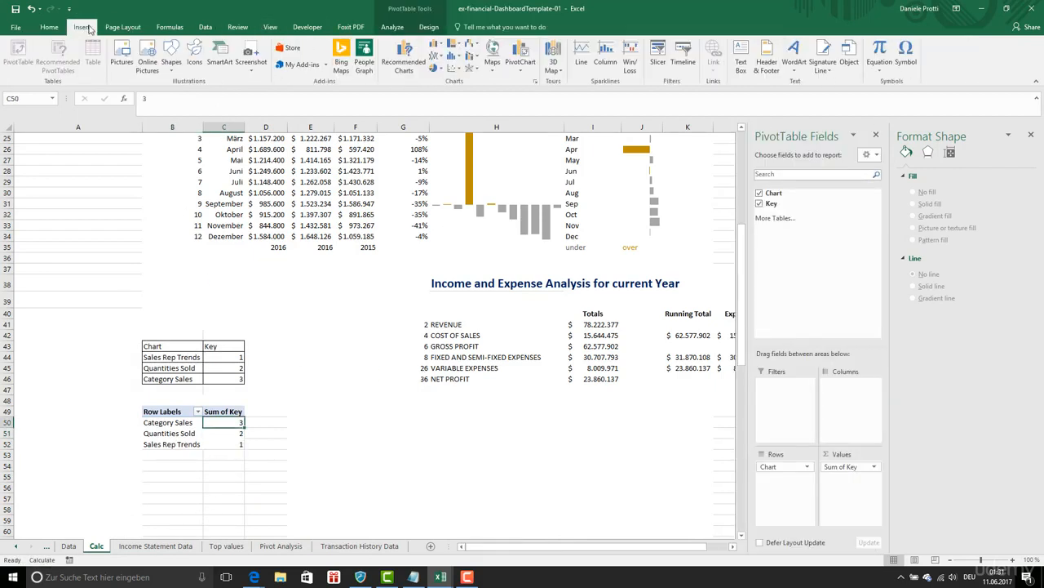
{"action": "left_click", "coordinate": [656, 55]}
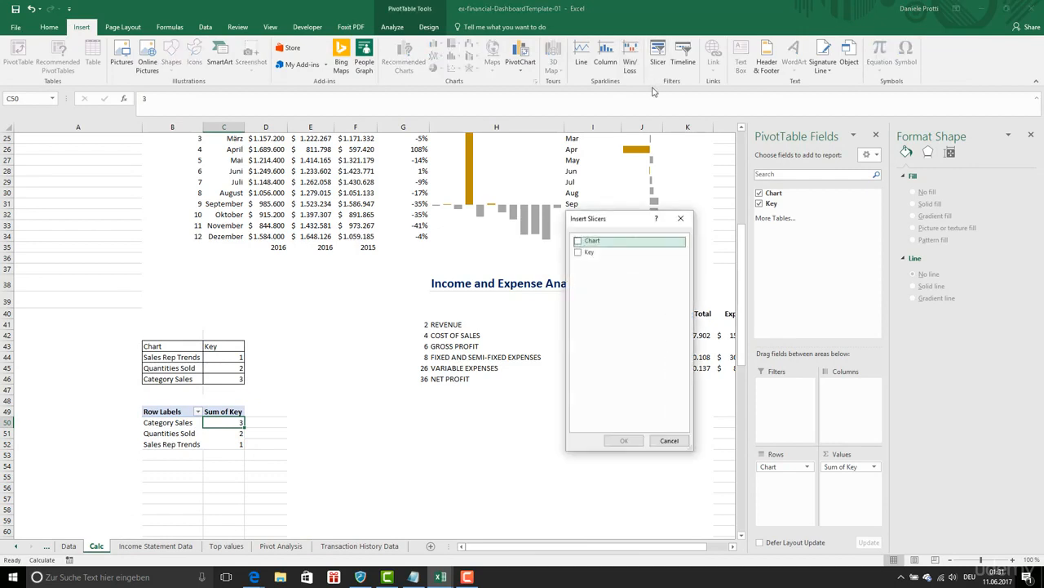
{"action": "left_click", "coordinate": [577, 241]}
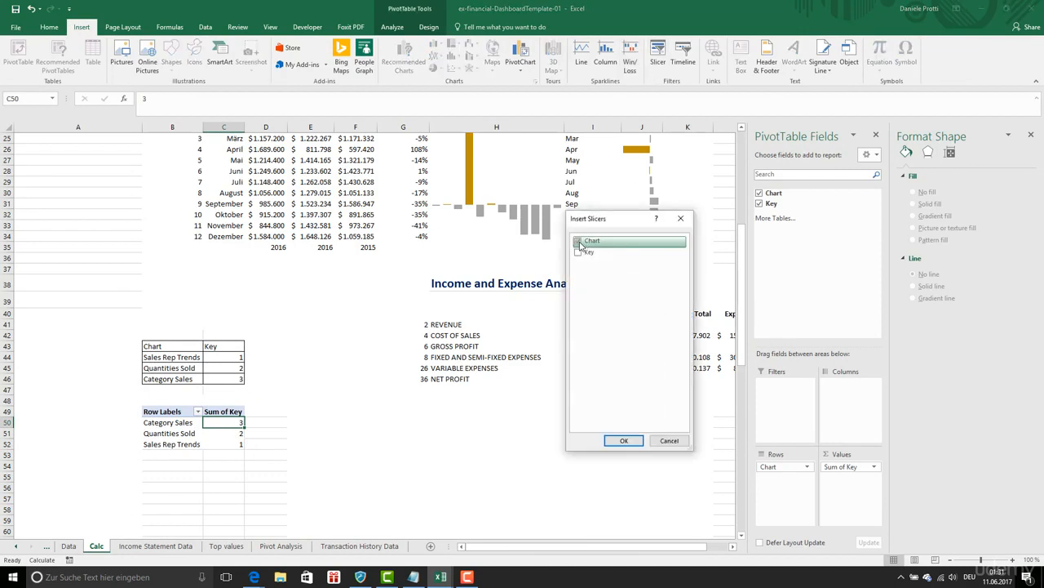
{"action": "left_click", "coordinate": [622, 440]}
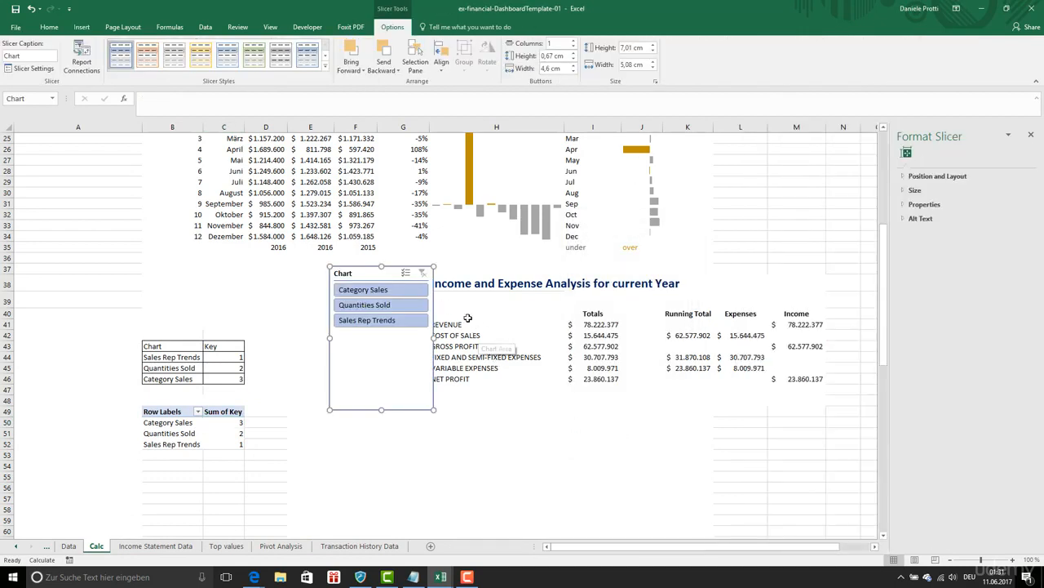
{"action": "left_click_drag", "start_coordinate": [392, 275], "coordinate": [342, 382]}
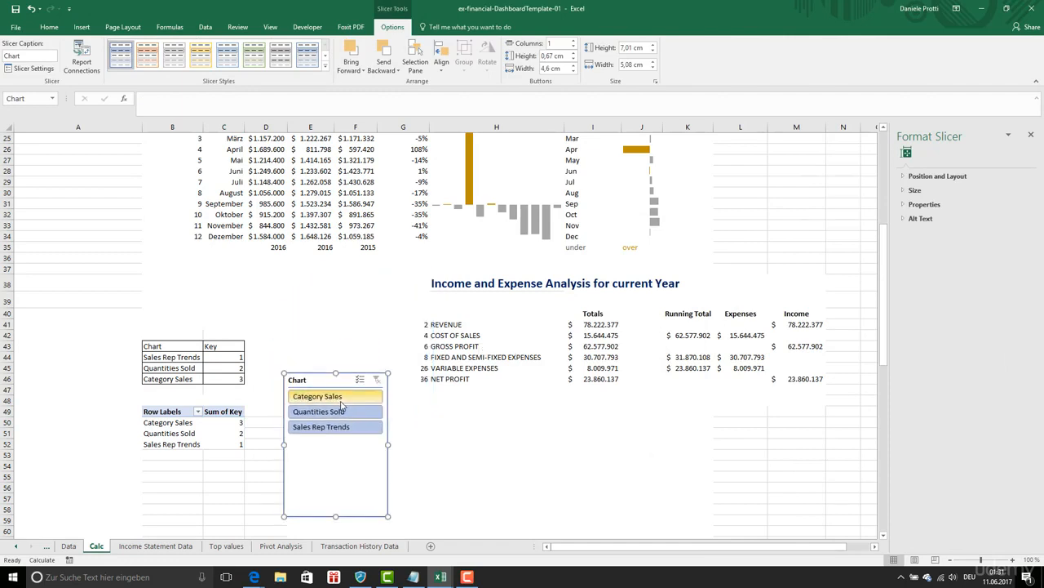
- Filter the slicer to Quantities Sold and resize it to about 14.21 cm wide and 4.02 cm high
{"action": "left_click", "coordinate": [339, 398]}
{"action": "left_click", "coordinate": [343, 413]}
{"action": "left_click_drag", "start_coordinate": [383, 444], "coordinate": [569, 444]}
{"action": "left_click_drag", "start_coordinate": [423, 519], "coordinate": [424, 454]}
- Turn off the display of the header in the Chart slicer's settings
{"action": "right_click", "coordinate": [419, 379]}
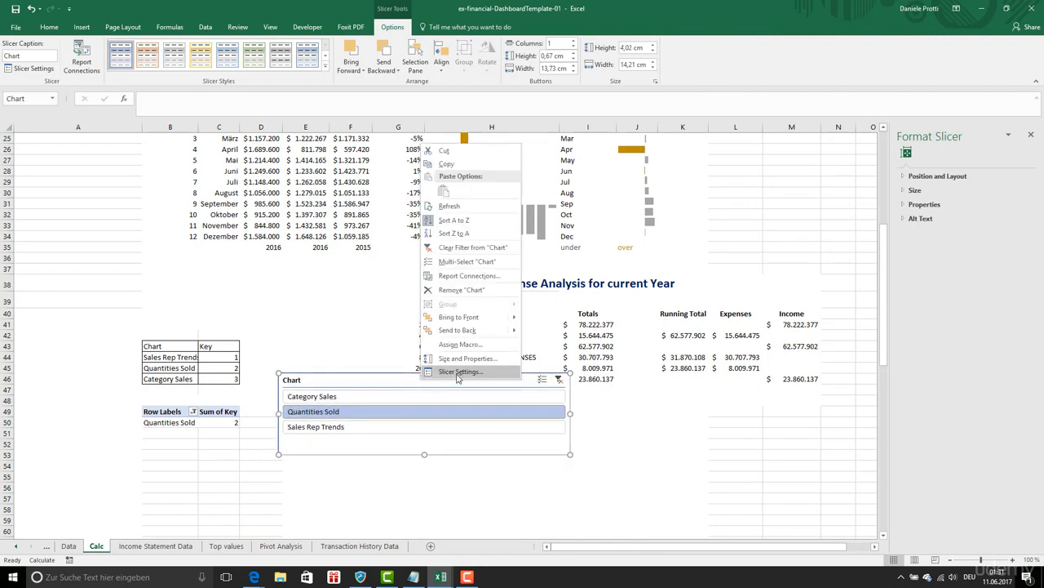
{"action": "left_click", "coordinate": [459, 371]}
{"action": "left_click", "coordinate": [396, 372]}
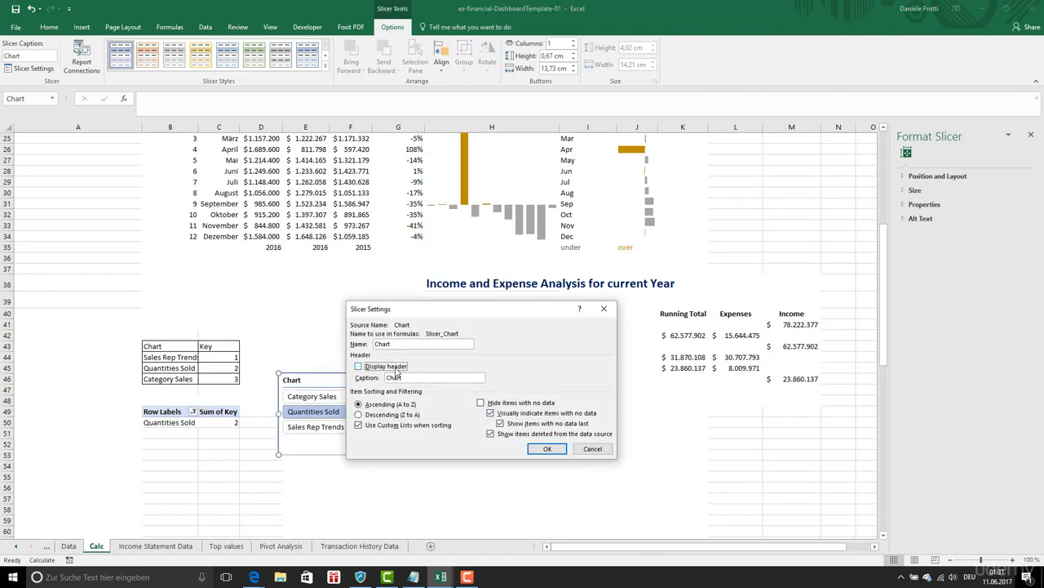
{"action": "left_click_drag", "start_coordinate": [424, 315], "coordinate": [605, 359]}
{"action": "left_click", "coordinate": [726, 493]}
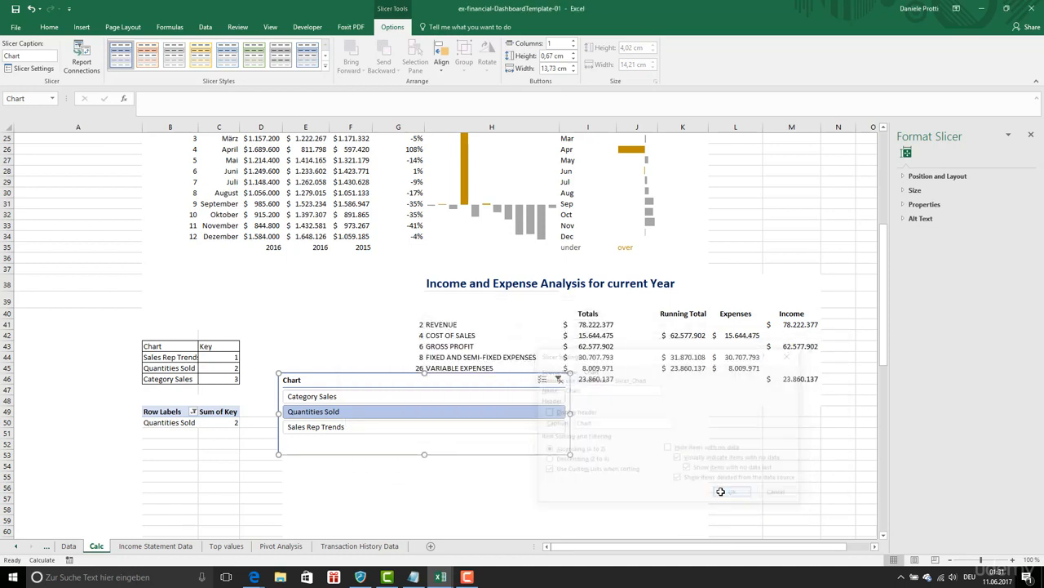
- Arrange the slicer buttons in 3 columns and reduce the slicer's height to about 1.35 cm
{"action": "left_click_drag", "start_coordinate": [424, 454], "coordinate": [427, 438]}
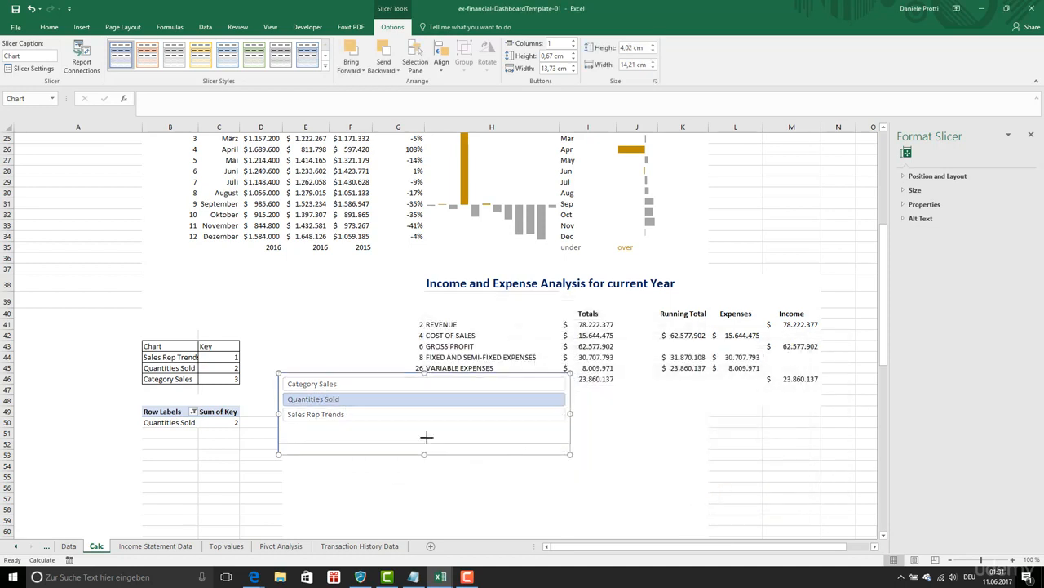
{"action": "left_click_drag", "start_coordinate": [426, 438], "coordinate": [427, 433]}
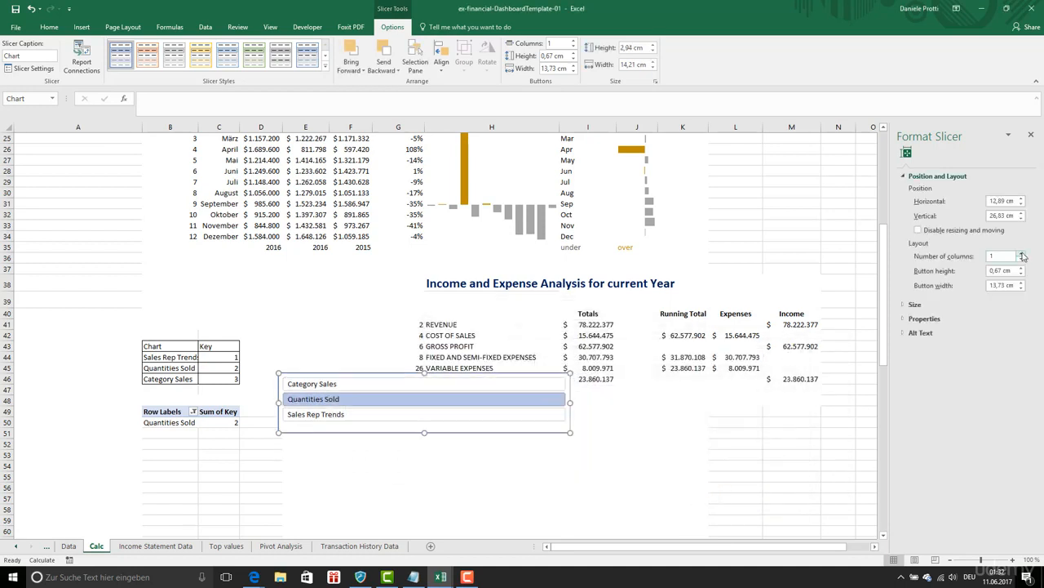
{"action": "left_click", "coordinate": [1022, 254]}
{"action": "left_click", "coordinate": [1023, 254]}
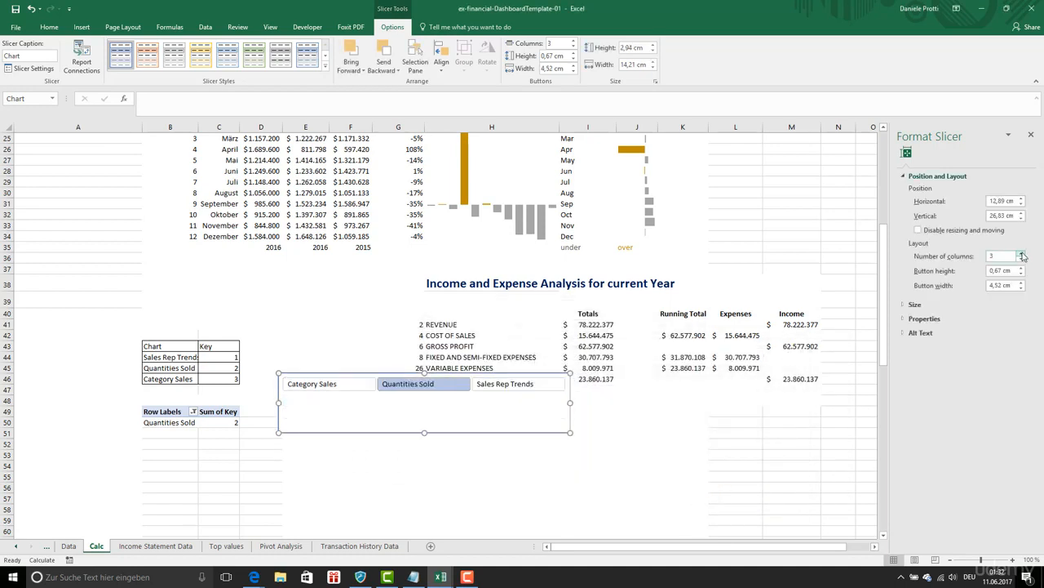
{"action": "left_click_drag", "start_coordinate": [424, 433], "coordinate": [426, 400]}
- Filter the slicer to Category Sales and move it from the Calc sheet to the Dashboad sheet, below the Top Customer option buttons
{"action": "left_click", "coordinate": [362, 393]}
{"action": "right_click", "coordinate": [366, 403]}
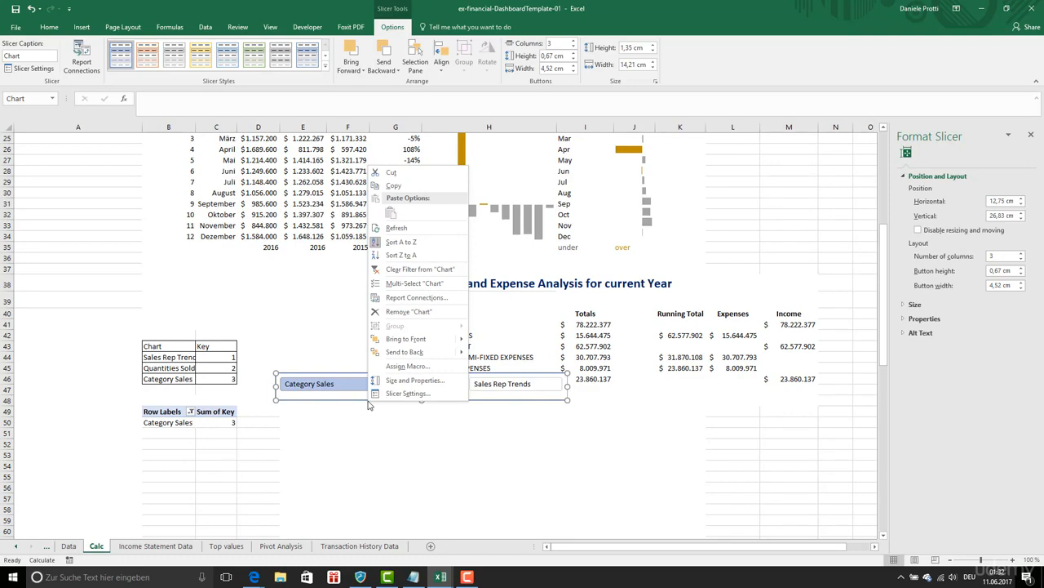
{"action": "left_click", "coordinate": [346, 395]}
{"action": "key", "text": "Delete"}
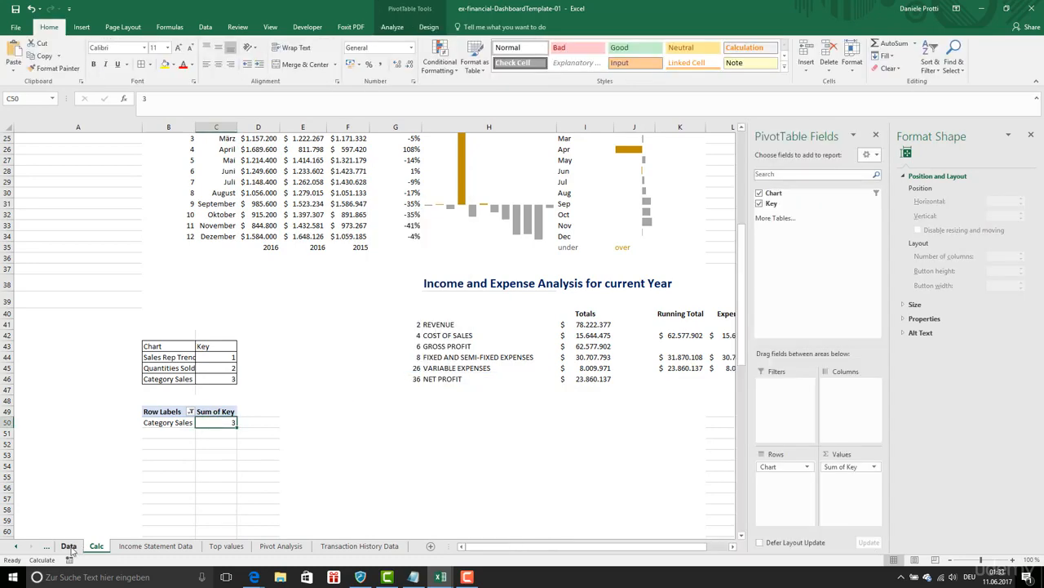
{"action": "left_click", "coordinate": [16, 546]}
{"action": "left_click", "coordinate": [78, 546]}
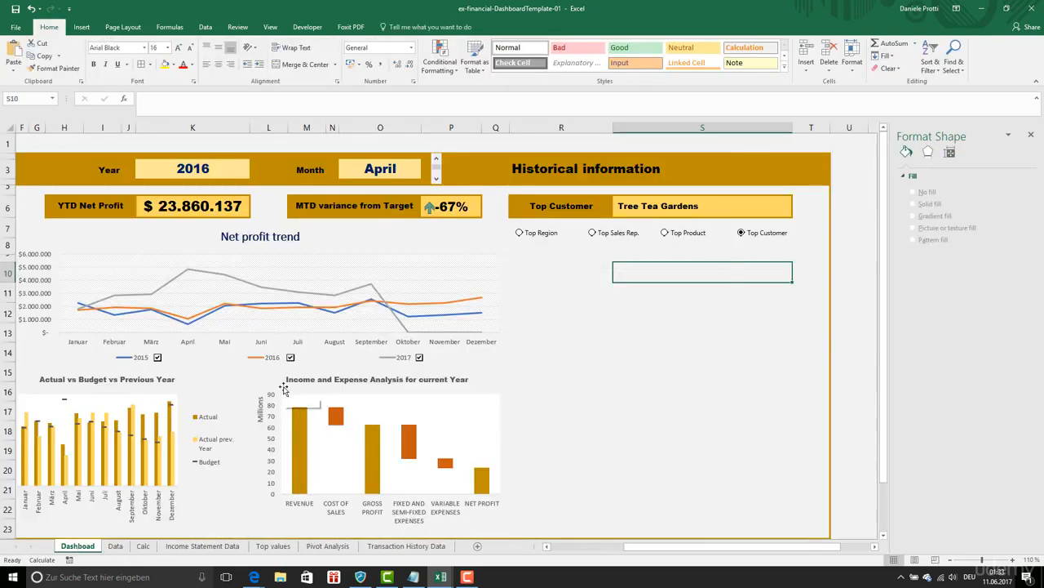
{"action": "left_click_drag", "start_coordinate": [675, 294], "coordinate": [569, 303]}
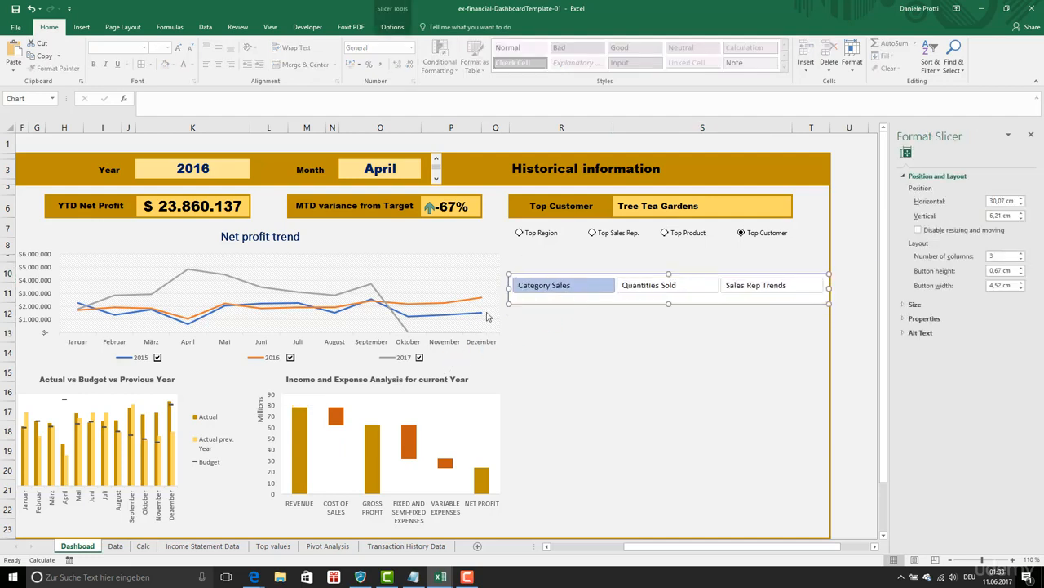
- Give the slicer the dark yellow style and fit it just under the option buttons at about 13.04 by 1.08 cm
{"action": "right_click", "coordinate": [590, 298]}
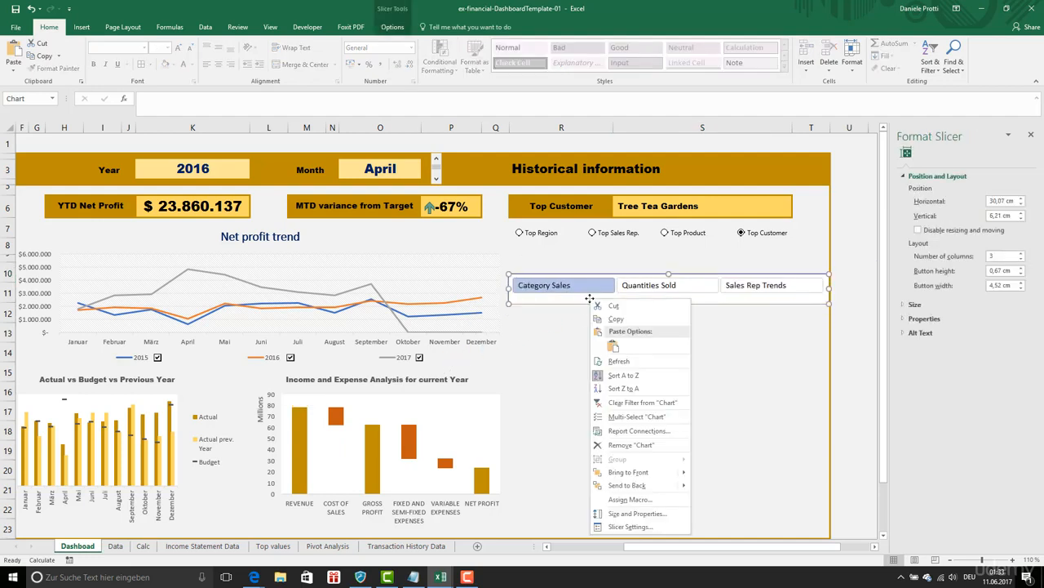
{"action": "left_click", "coordinate": [620, 512]}
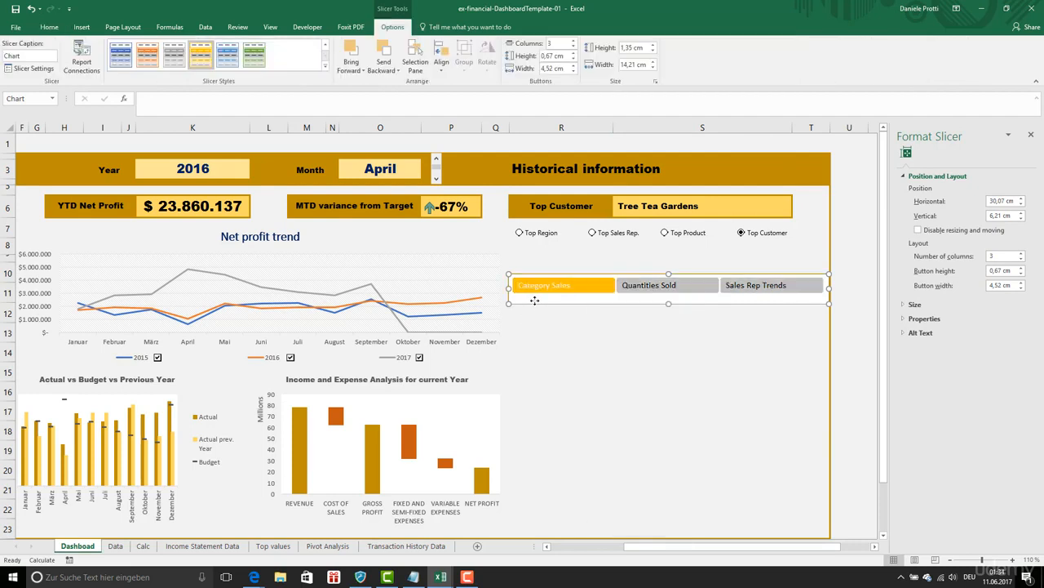
{"action": "left_click_drag", "start_coordinate": [535, 301], "coordinate": [534, 282]}
{"action": "left_click_drag", "start_coordinate": [826, 267], "coordinate": [808, 268]}
{"action": "left_click_drag", "start_coordinate": [508, 274], "coordinate": [515, 274]}
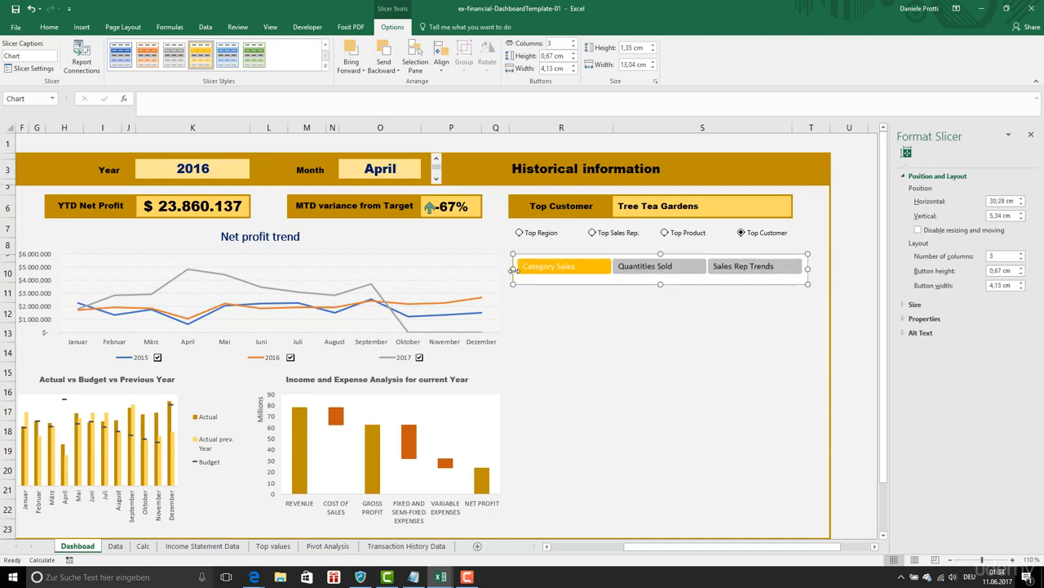
{"action": "left_click_drag", "start_coordinate": [662, 285], "coordinate": [661, 278]}
{"action": "left_click", "coordinate": [661, 313]}
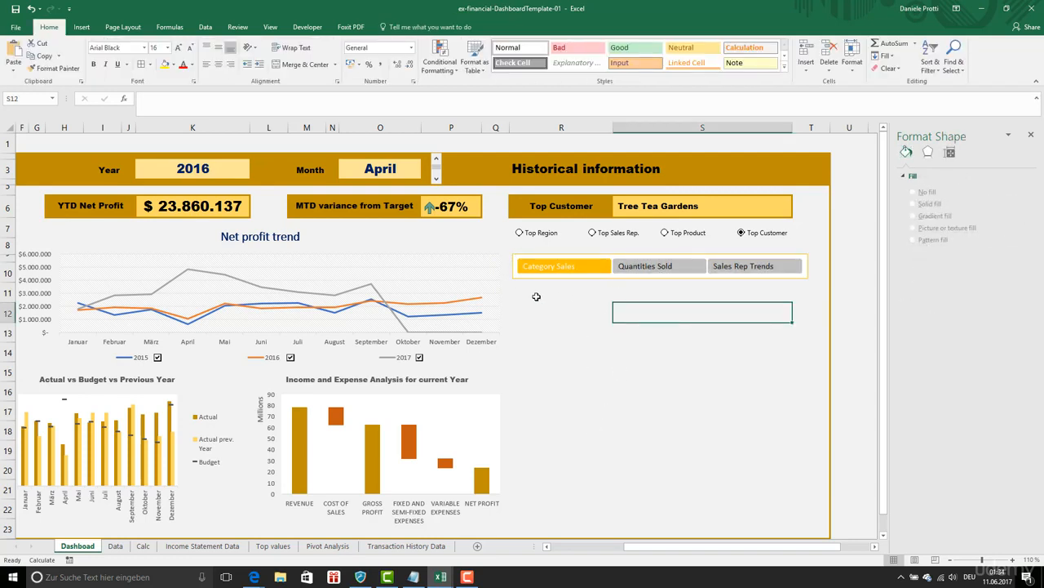
- Test the dashboard slicer by choosing Quantities Sold and finally Sales Rep Trends
{"action": "left_click", "coordinate": [634, 267]}
{"action": "left_click", "coordinate": [783, 273]}
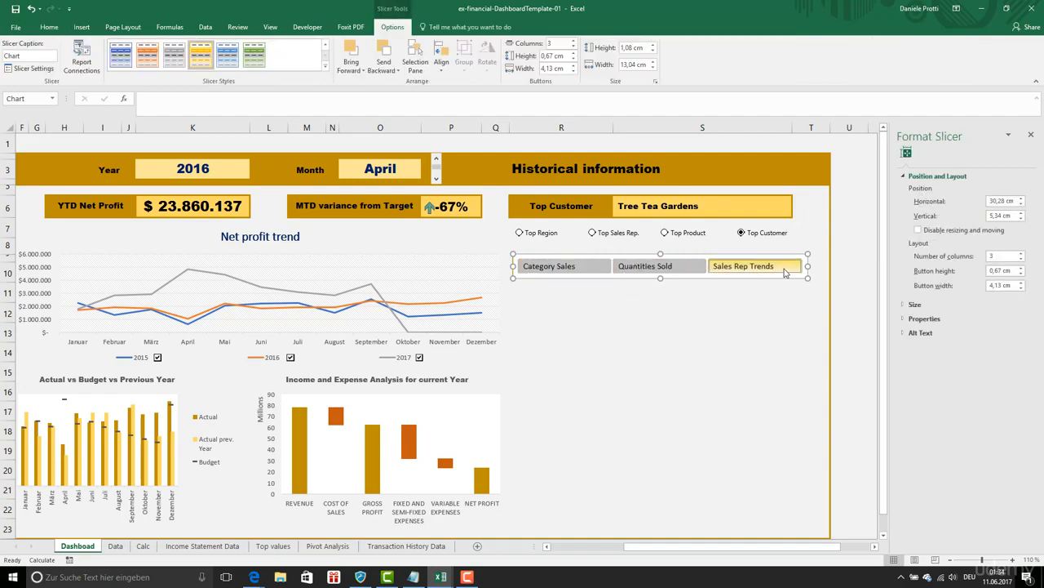
{"action": "left_click", "coordinate": [579, 428]}
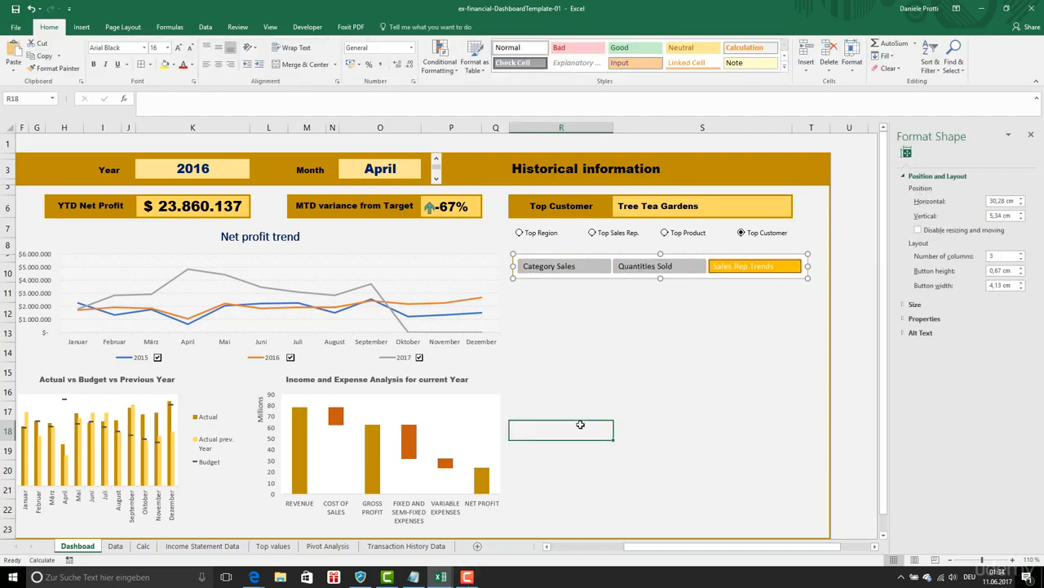
- Start a new workbook-scoped defined name called Chart_select
{"action": "left_click", "coordinate": [170, 27]}
{"action": "left_click", "coordinate": [304, 61]}
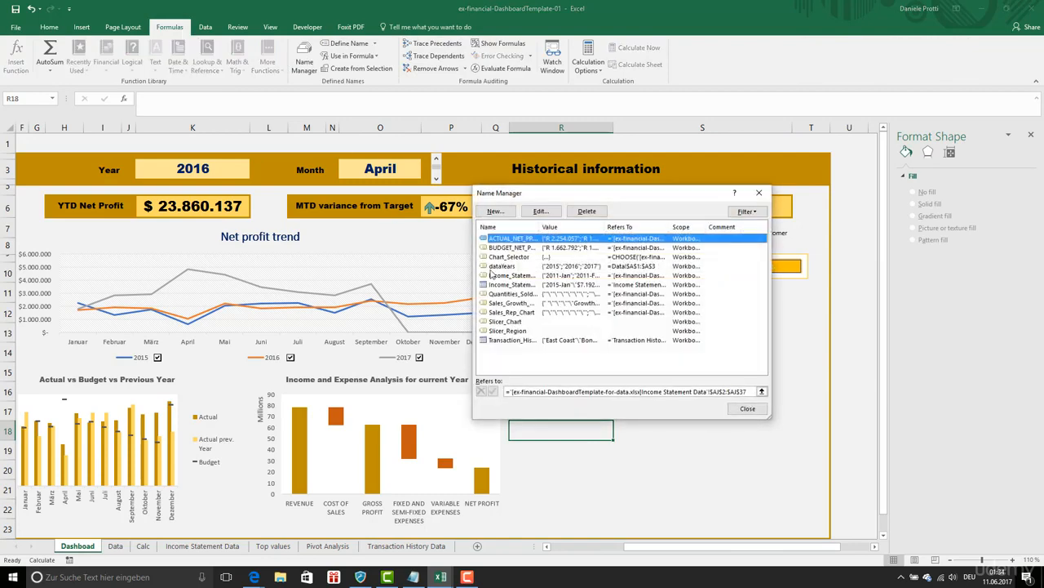
{"action": "left_click", "coordinate": [495, 210]}
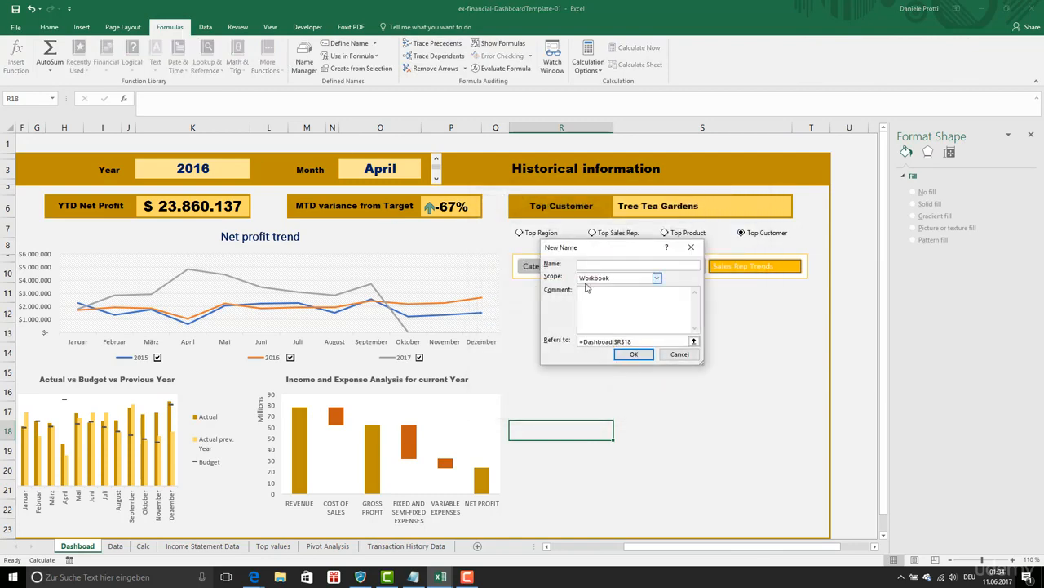
{"action": "type", "text": "Chart_select"}
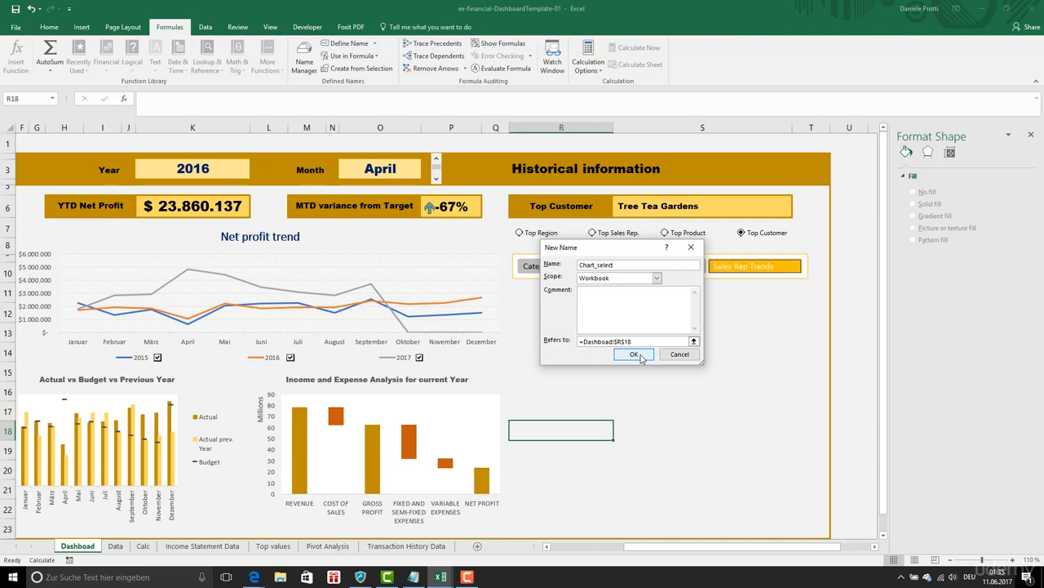
- Replace the name's reference with a CHOOSE formula that uses cell C50 of the Calc sheet as its index
{"action": "left_click", "coordinate": [641, 340]}
{"action": "left_click_drag", "start_coordinate": [642, 341], "coordinate": [561, 338]}
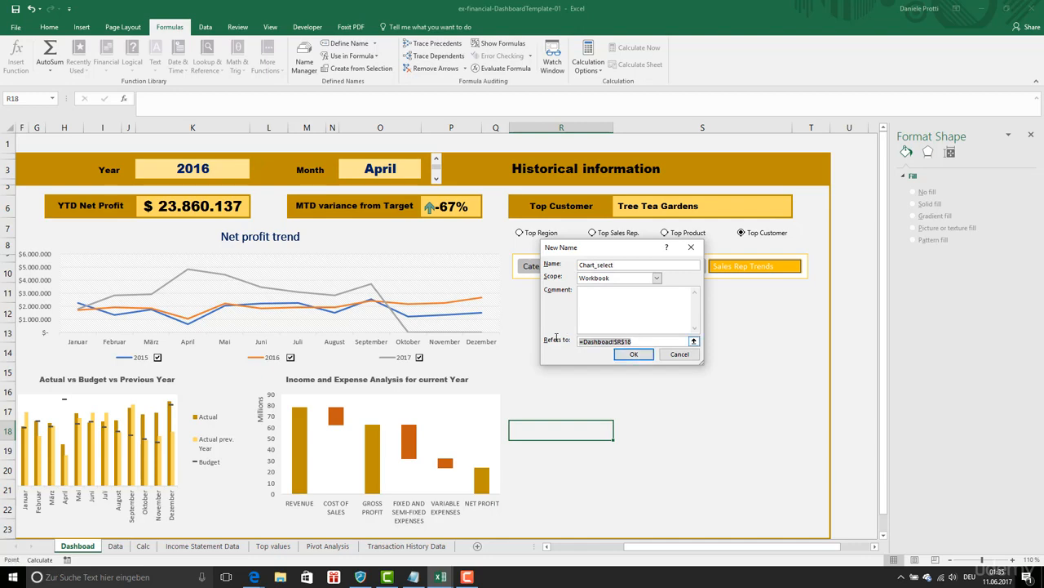
{"action": "type", "text": "=CHOO"}
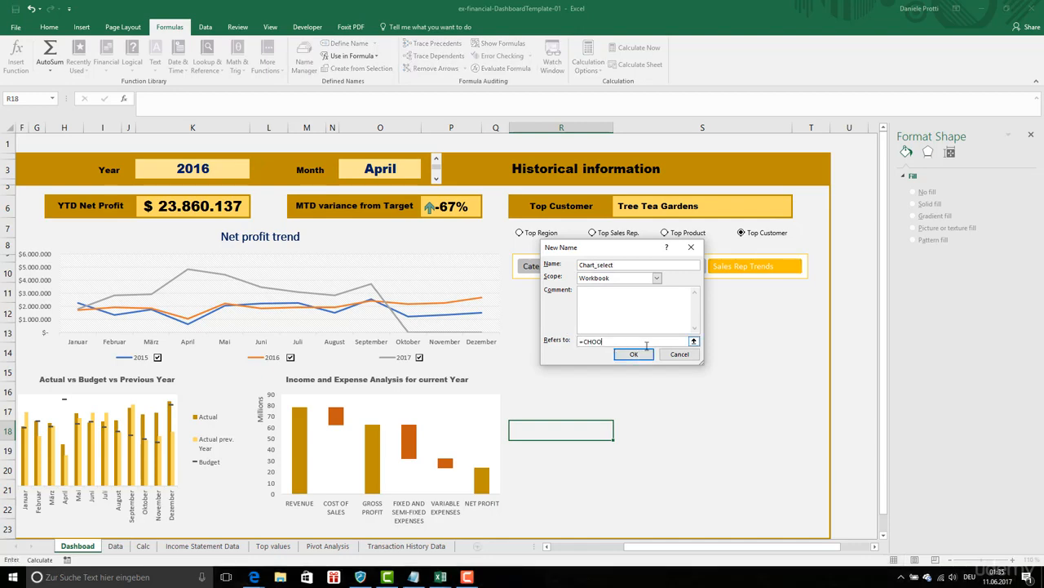
{"action": "type", "text": "SE("}
{"action": "left_click", "coordinate": [327, 545]}
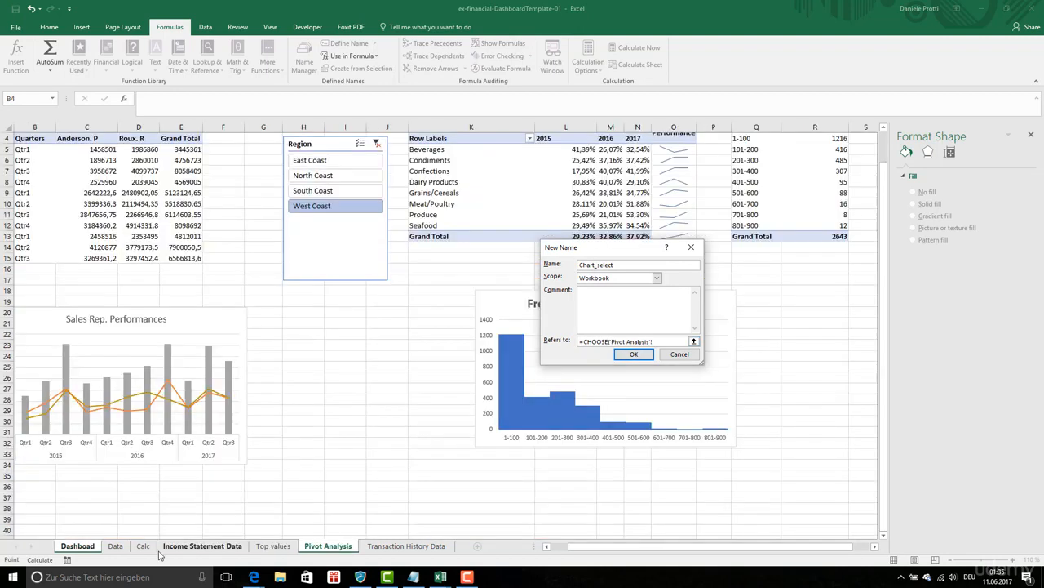
{"action": "left_click", "coordinate": [143, 545]}
{"action": "left_click", "coordinate": [215, 421]}
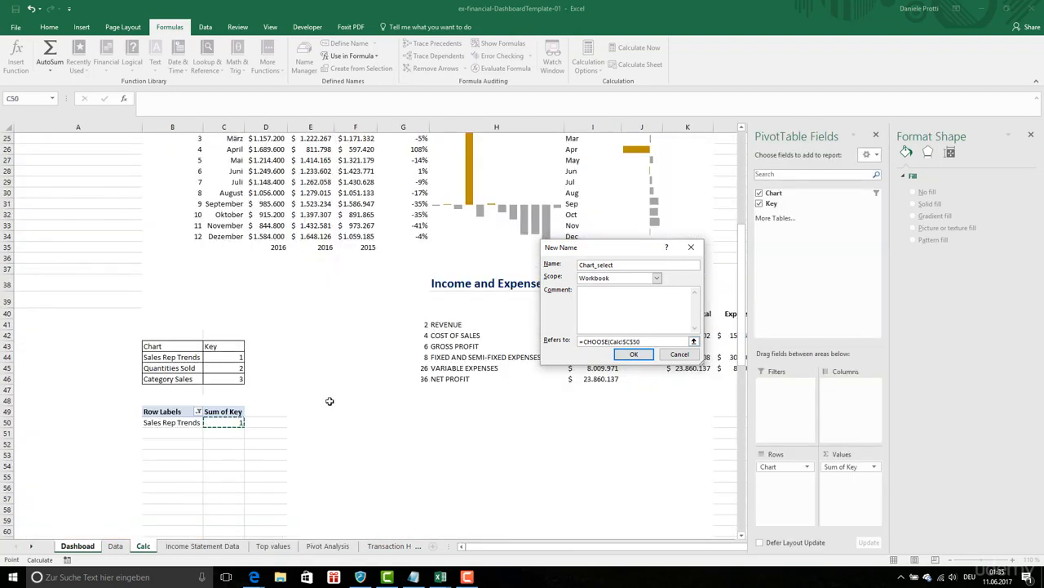
- Add Calc cells B44, B45 and B46 as the three choices of the CHOOSE formula and save the name
{"action": "type", "text": ","}
{"action": "left_click", "coordinate": [167, 357]}
{"action": "type", "text": ";Calc!$B$44"}
{"action": "left_click", "coordinate": [163, 368]}
{"action": "type", "text": ";Calc!$B$45;"}
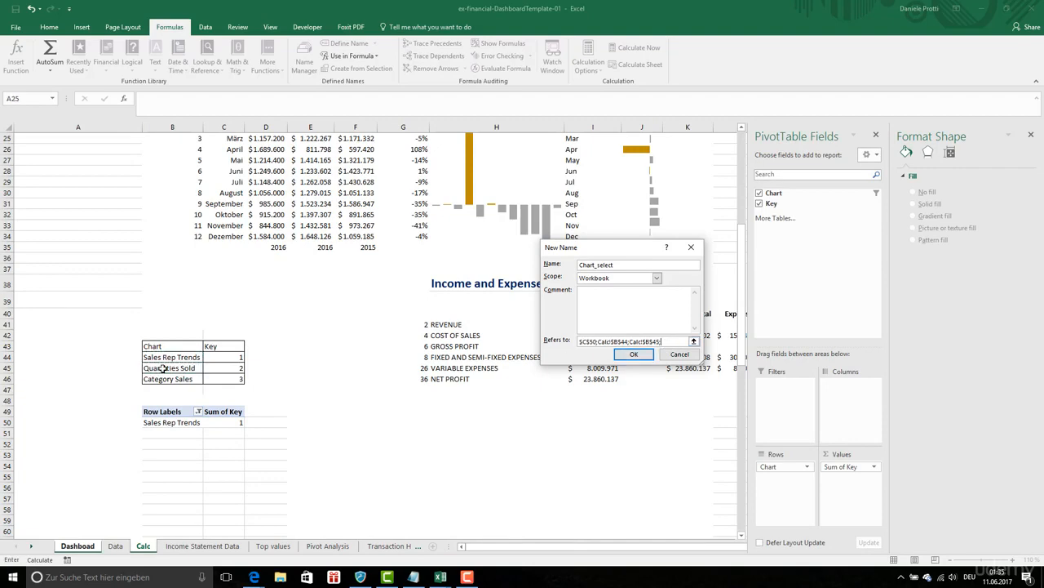
{"action": "left_click", "coordinate": [167, 379]}
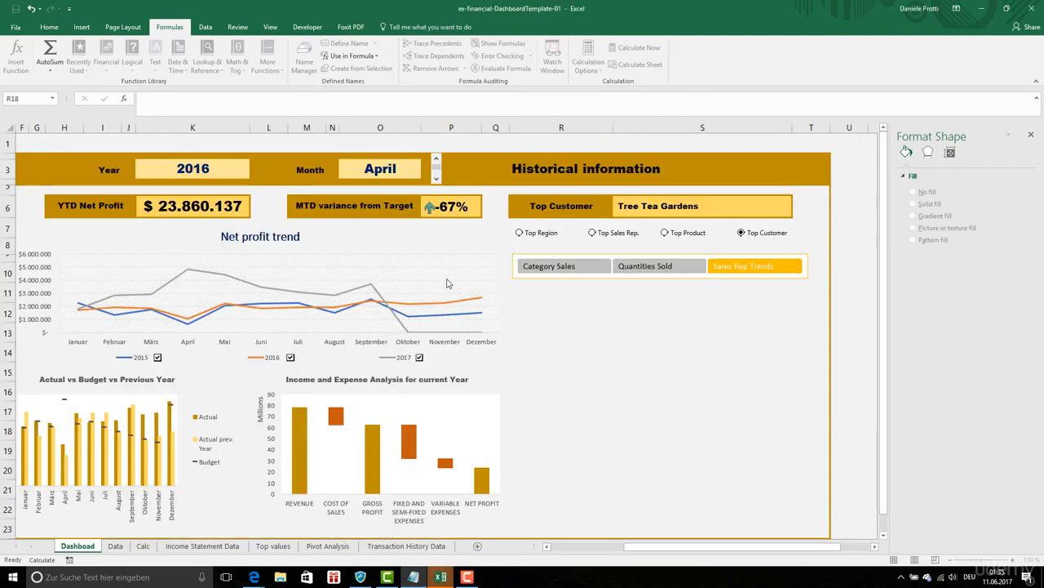
{"action": "left_click", "coordinate": [747, 409]}
{"action": "left_click", "coordinate": [719, 419]}
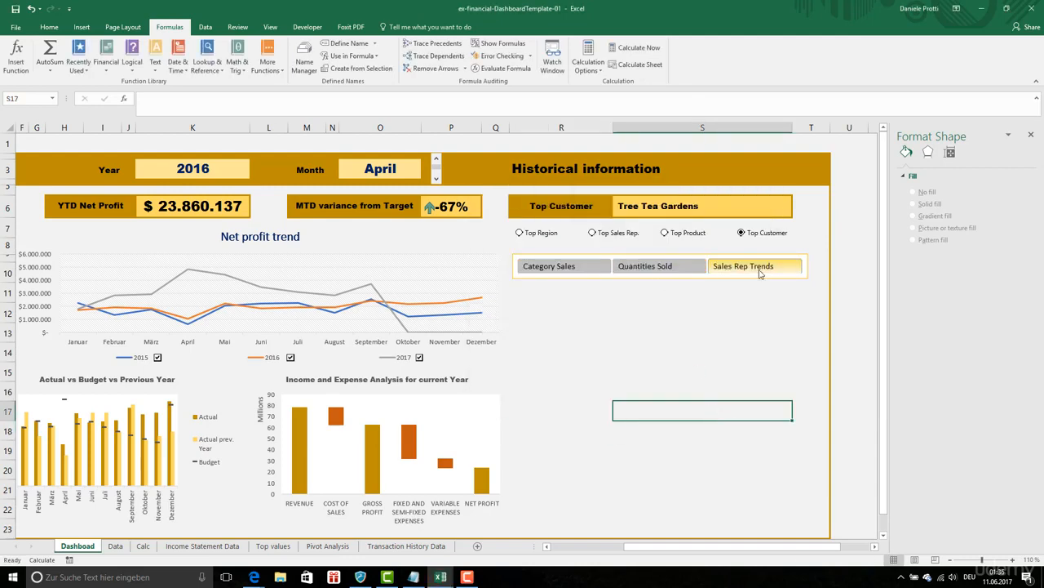
{"action": "left_click", "coordinate": [760, 274]}
{"action": "left_click", "coordinate": [732, 318]}
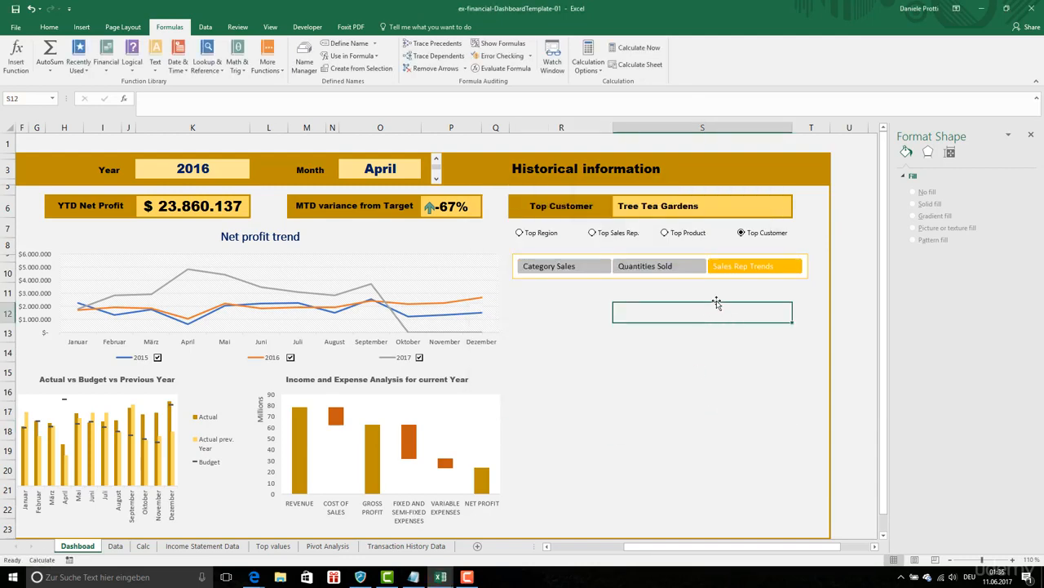
- Copy the Frequency of Quantities Sold chart from the Pivot Analysis sheet and paste it as a picture just below the slicer on the Dashboad sheet
{"action": "left_click", "coordinate": [608, 297]}
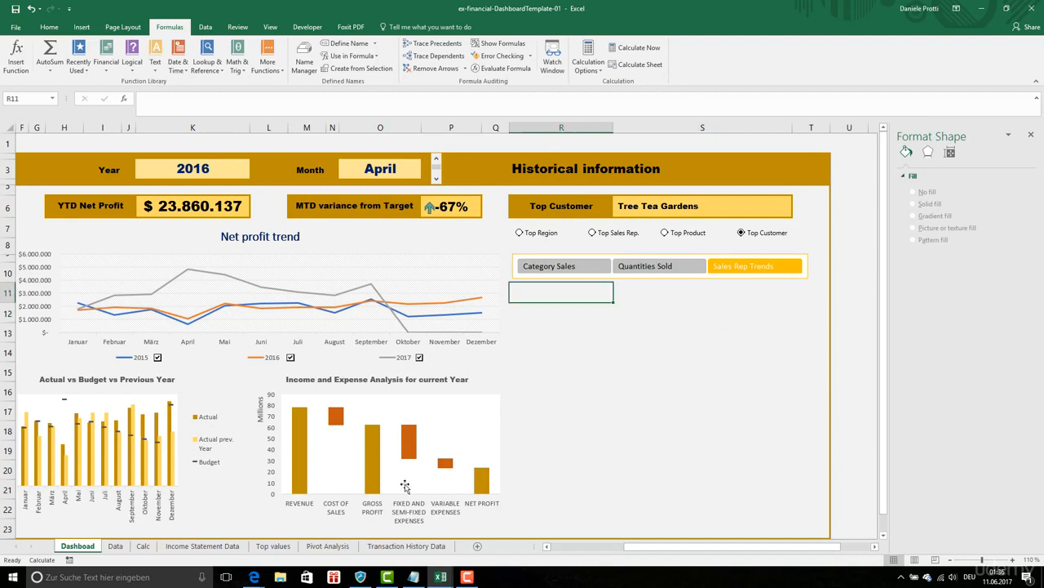
{"action": "left_click", "coordinate": [128, 549]}
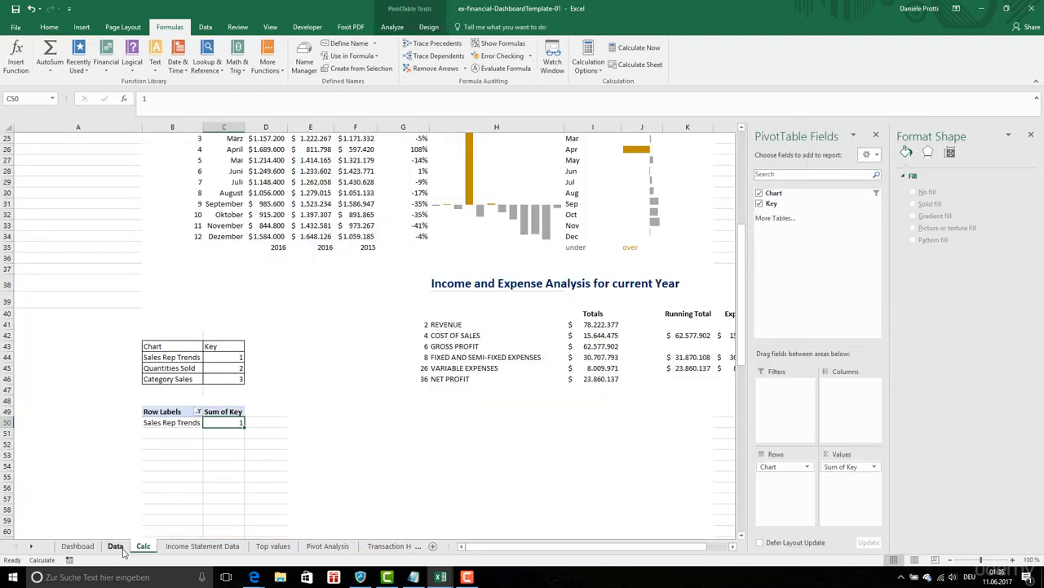
{"action": "left_click", "coordinate": [115, 546]}
{"action": "left_click", "coordinate": [327, 546]}
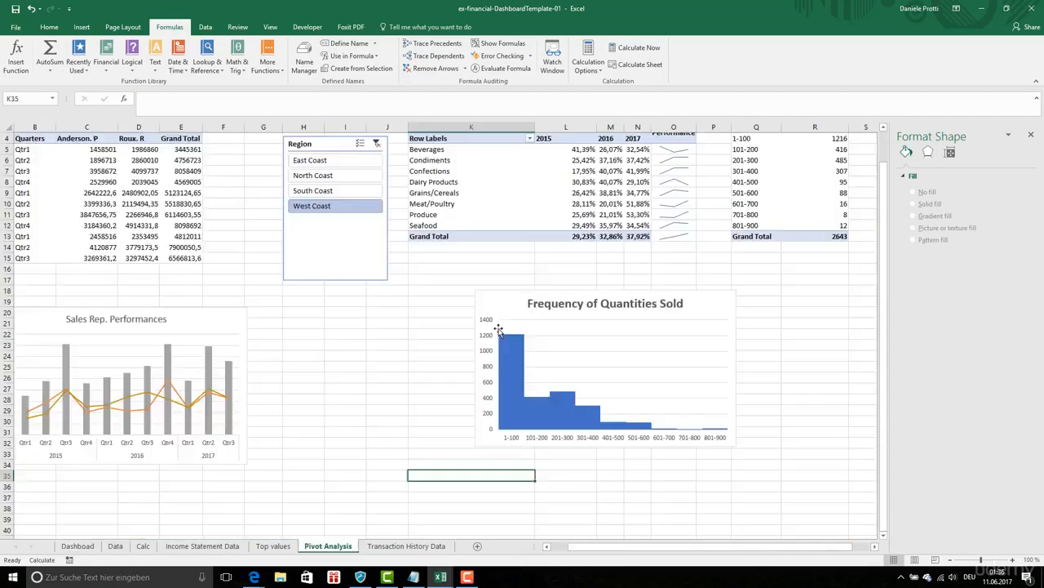
{"action": "left_click", "coordinate": [510, 308]}
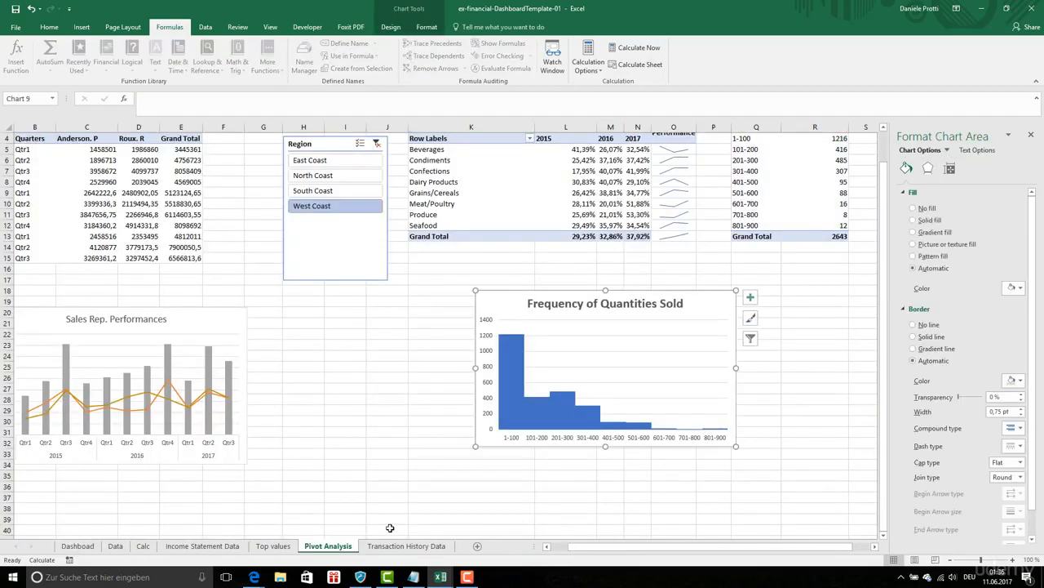
{"action": "left_click", "coordinate": [77, 546]}
{"action": "right_click", "coordinate": [545, 295]}
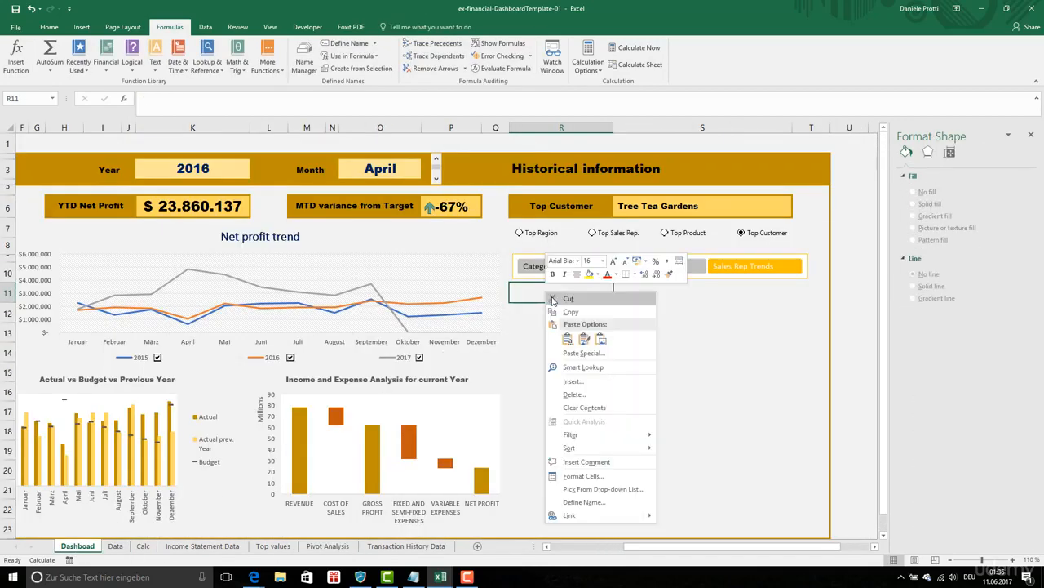
{"action": "left_click", "coordinate": [600, 339]}
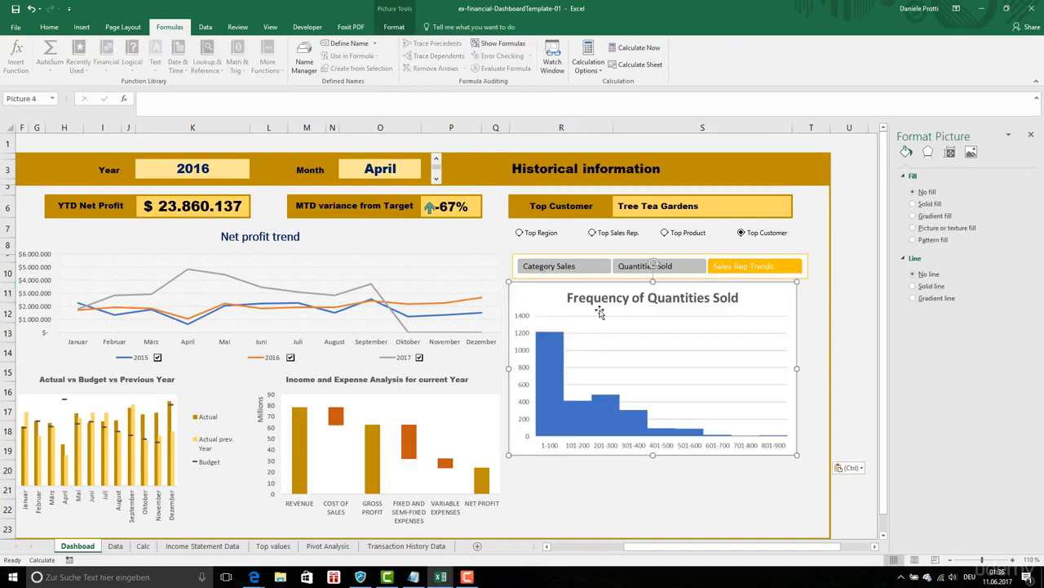
{"action": "left_click_drag", "start_coordinate": [600, 309], "coordinate": [602, 320]}
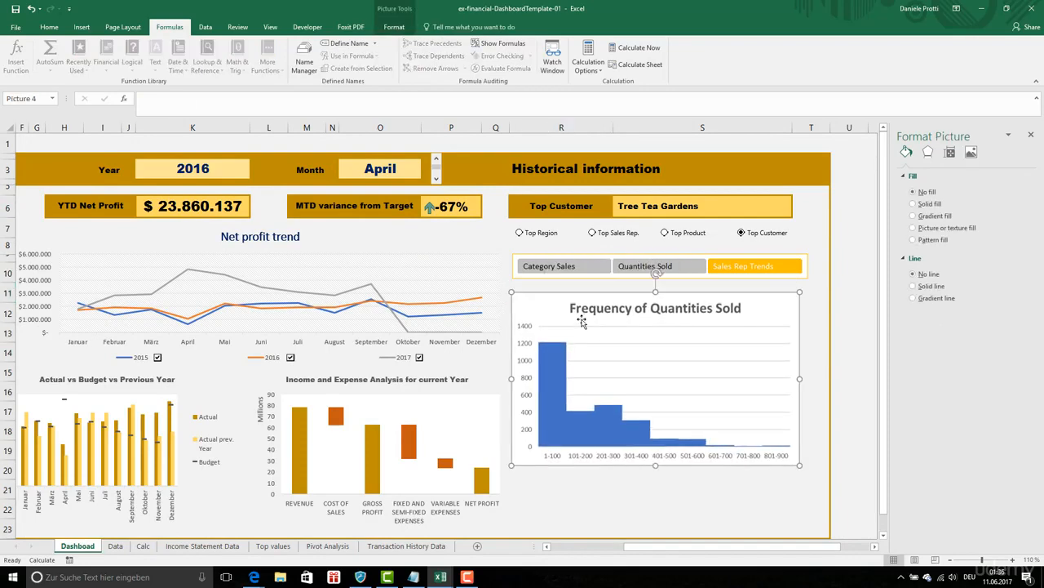
- Look up the Chart_select name and link the pasted chart picture to it with the formula =Chart_select
{"action": "left_click", "coordinate": [725, 487]}
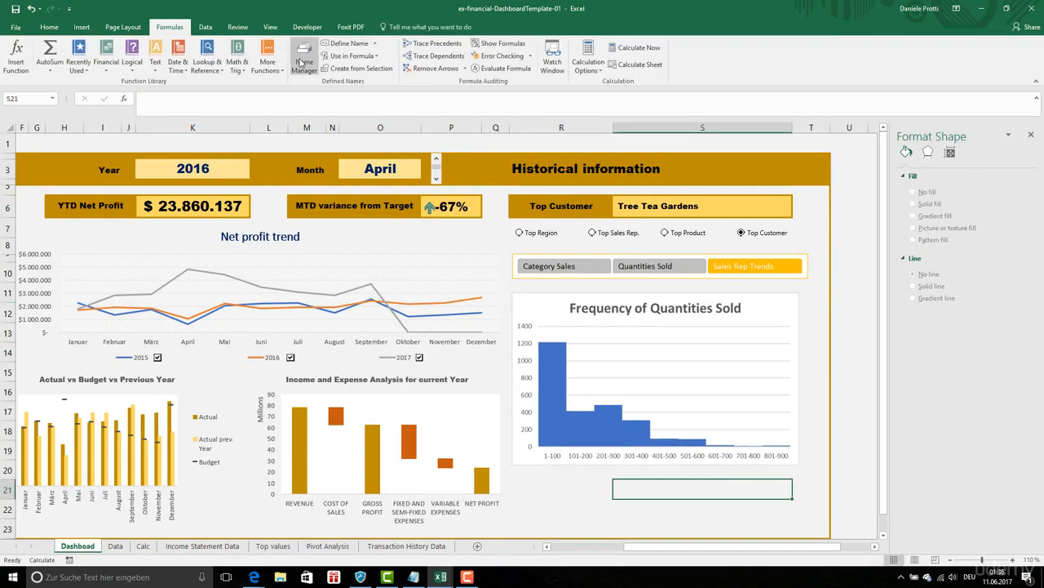
{"action": "left_click", "coordinate": [303, 63]}
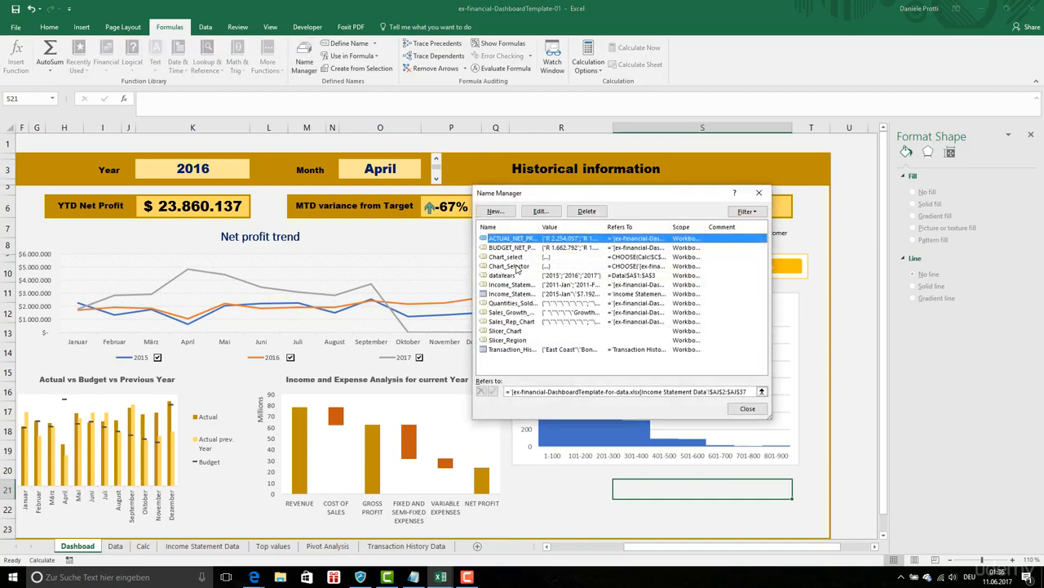
{"action": "left_click", "coordinate": [520, 258]}
{"action": "left_click", "coordinate": [550, 212]}
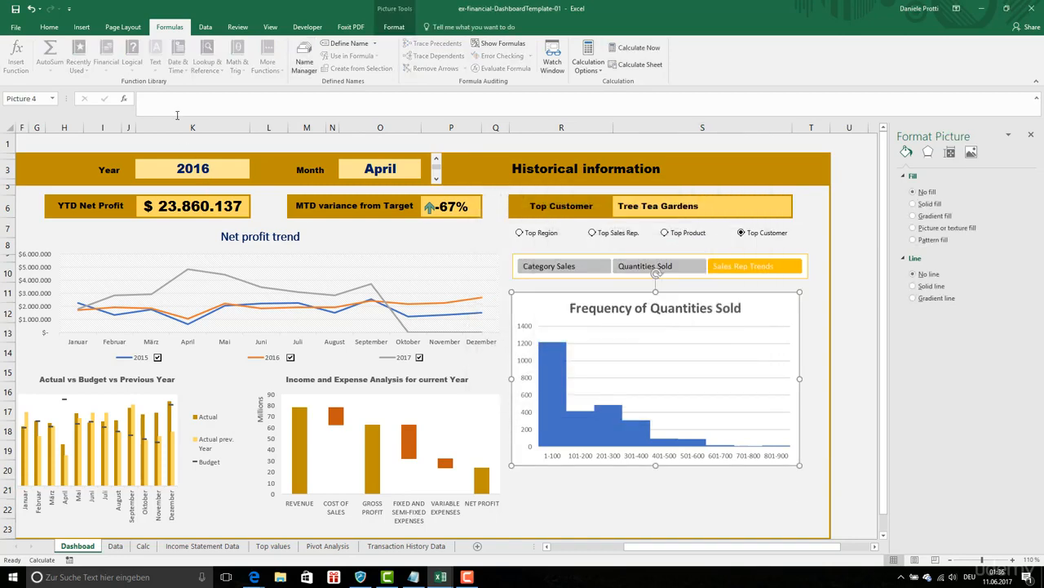
{"action": "left_click", "coordinate": [174, 99]}
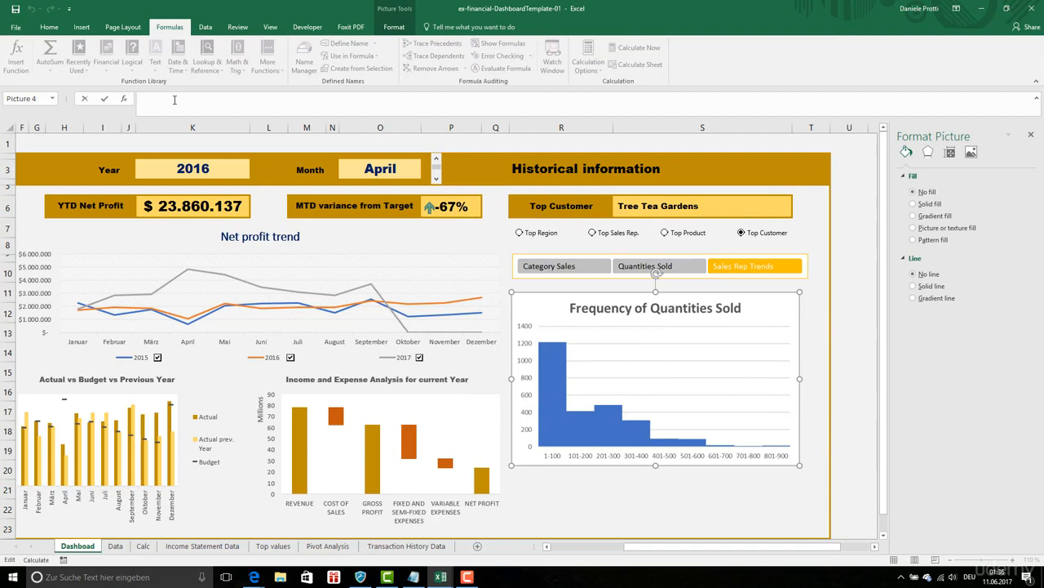
{"action": "type", "text": "=Chart_select"}
{"action": "key", "text": "Return"}
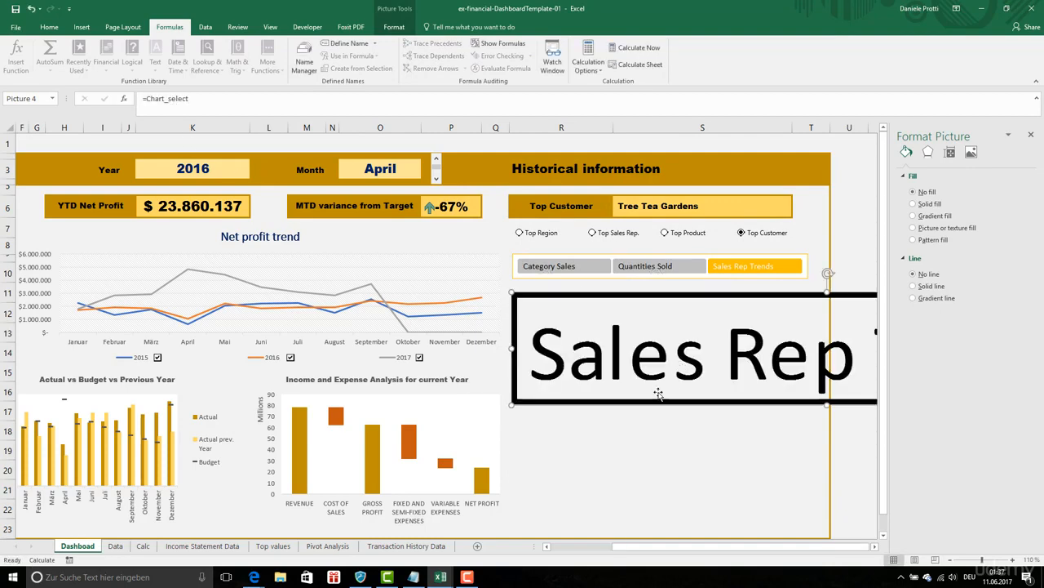
- Edit Chart_select so the CHOOSE choices after Calc C50 are Pivot Analysis cell D22, range K3:O13 and a cell behind the Frequency of Quantities Sold chart
{"action": "left_click", "coordinate": [304, 57]}
{"action": "left_click", "coordinate": [555, 215]}
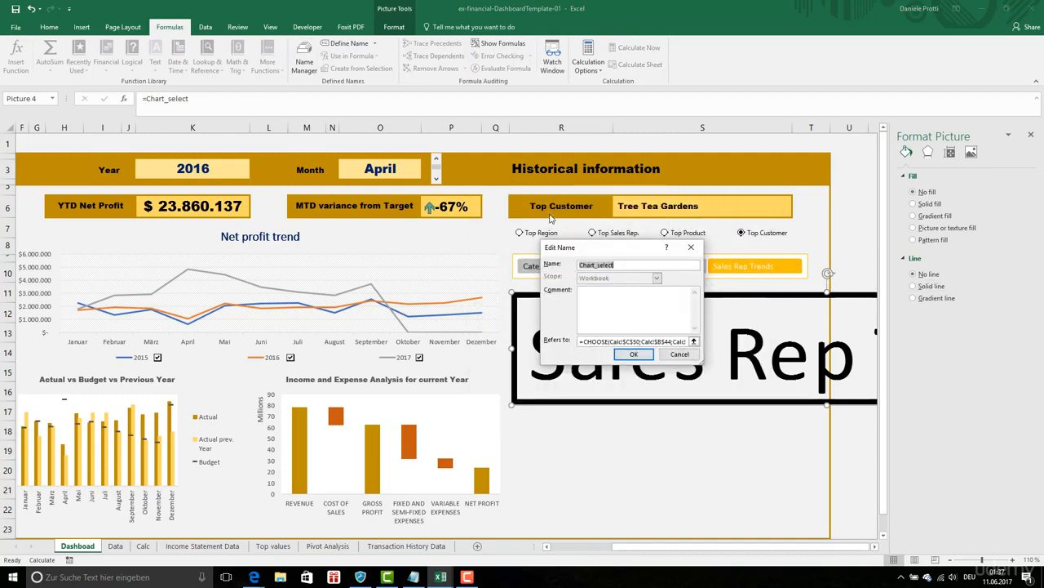
{"action": "left_click", "coordinate": [581, 342]}
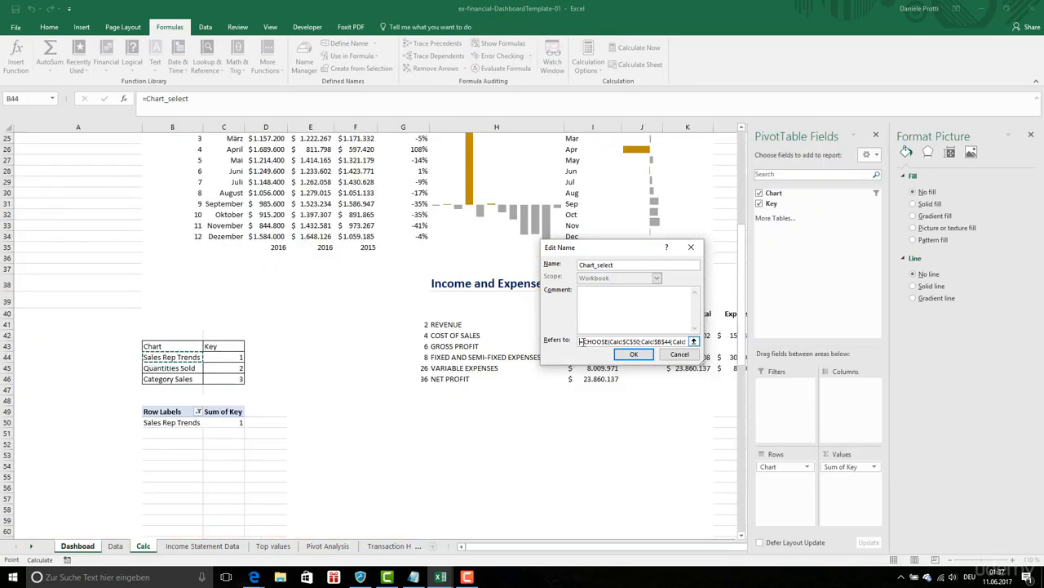
{"action": "left_click", "coordinate": [650, 343]}
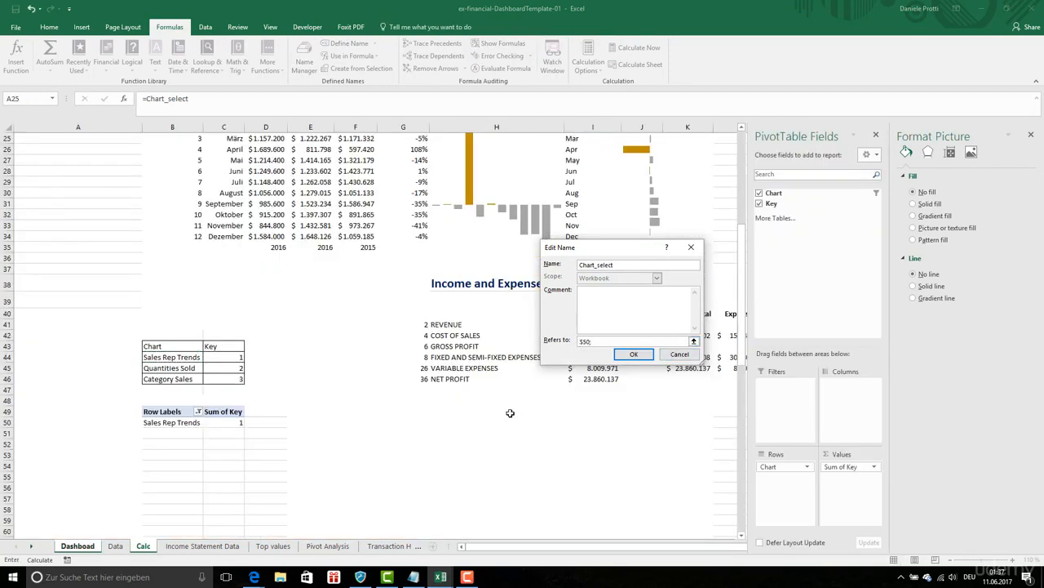
{"action": "left_click", "coordinate": [314, 549]}
{"action": "type", "text": ";"}
{"action": "left_click", "coordinate": [129, 335]}
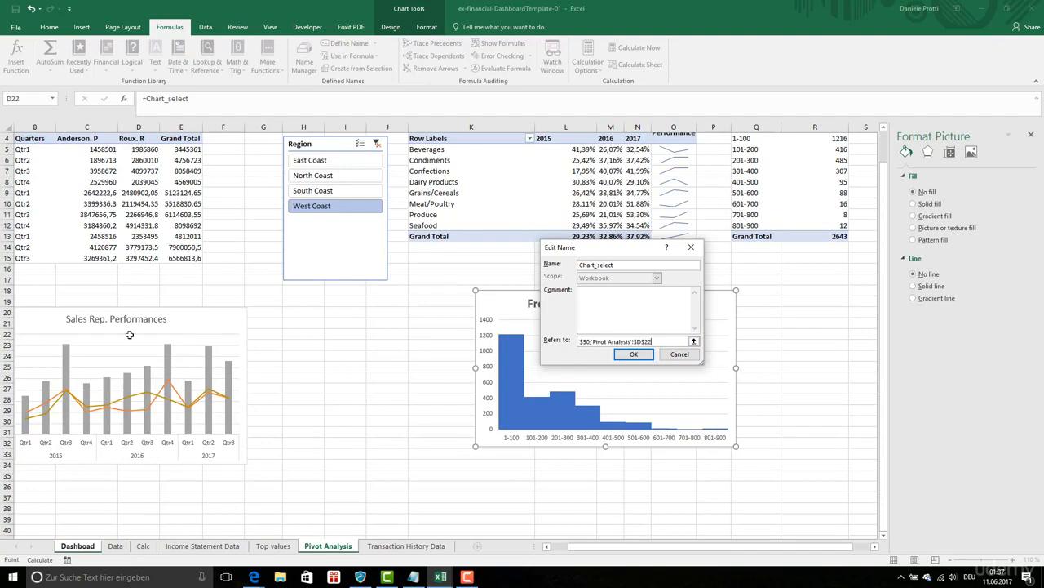
{"action": "left_click_drag", "start_coordinate": [441, 133], "coordinate": [672, 234]}
{"action": "type", "text": ";"}
{"action": "left_click", "coordinate": [718, 404]}
{"action": "key", "text": "Return"}
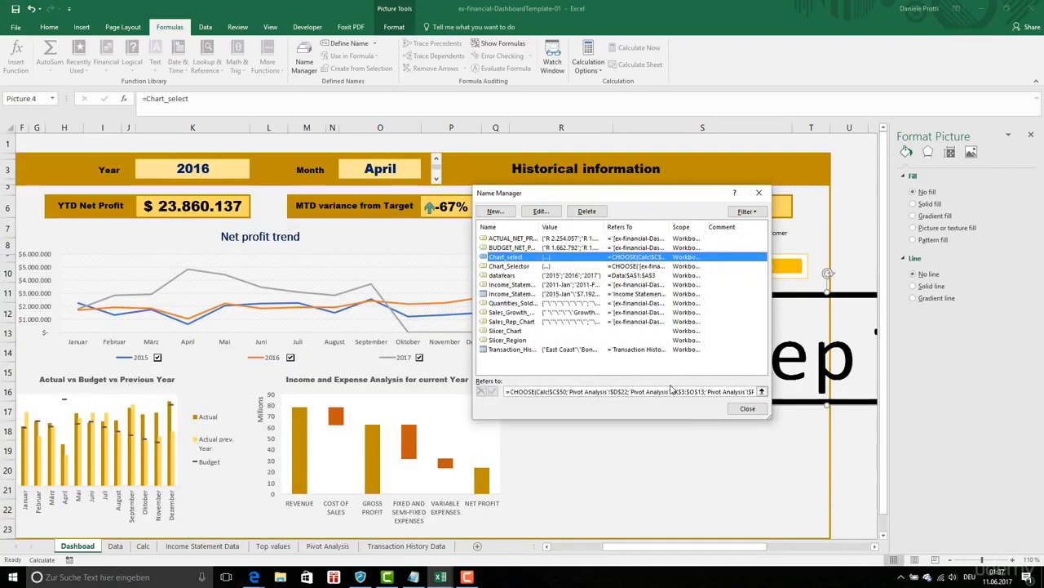
{"action": "left_click", "coordinate": [747, 408]}
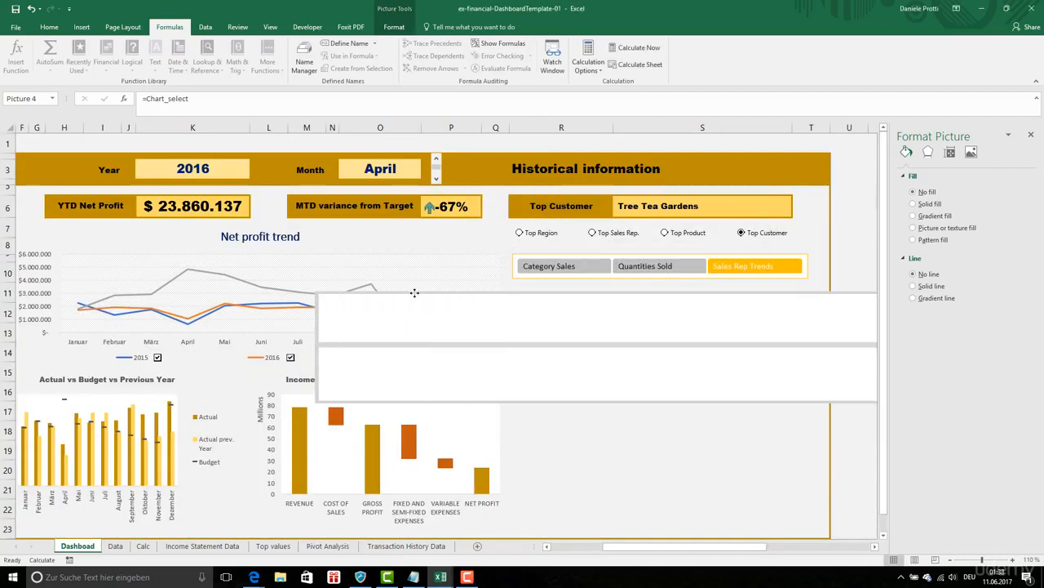
- Bring the linked picture under the slicer and choose Quantities Sold in the slicer
{"action": "left_click", "coordinate": [414, 293]}
{"action": "left_click", "coordinate": [687, 270]}
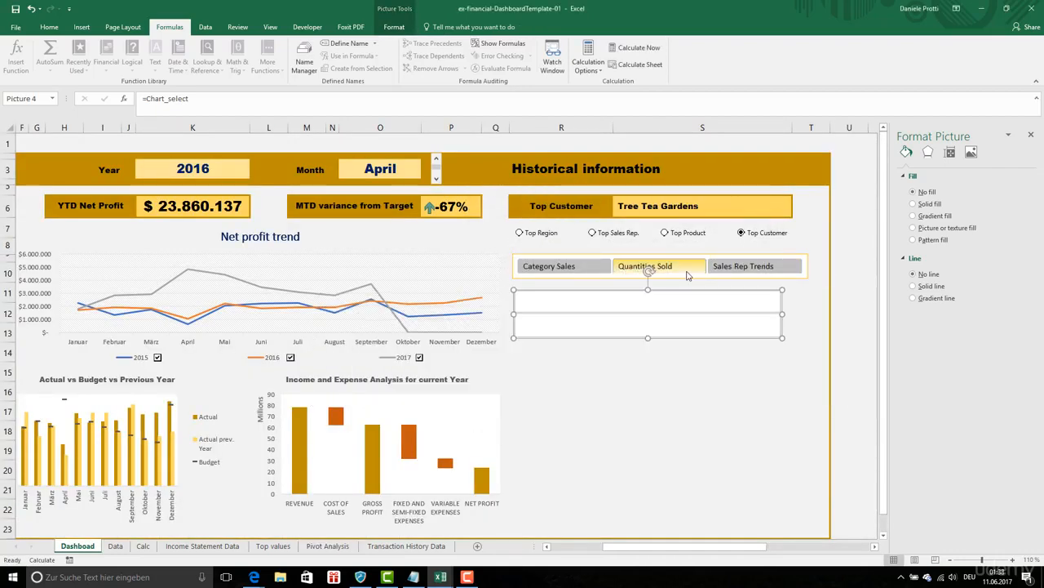
- Try stretching the linked picture taller and out to the slicer's full width
{"action": "left_click_drag", "start_coordinate": [649, 337], "coordinate": [653, 390]}
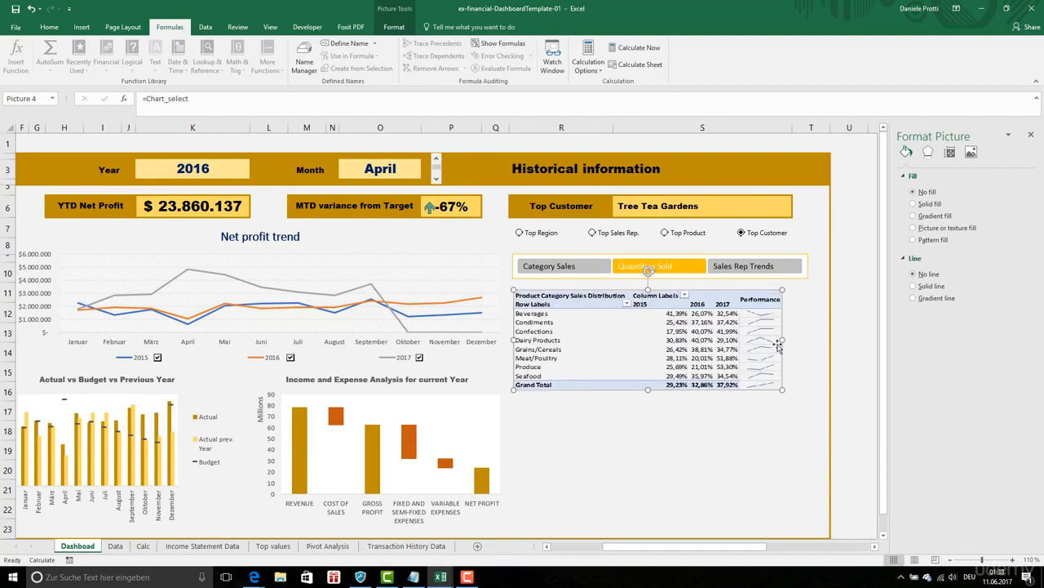
{"action": "left_click_drag", "start_coordinate": [782, 341], "coordinate": [807, 341]}
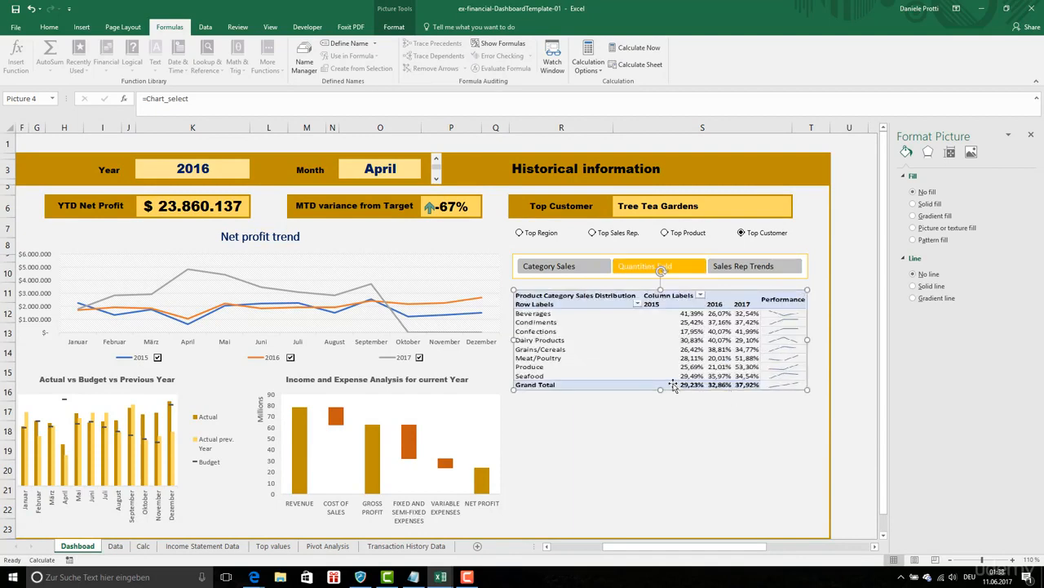
{"action": "left_click_drag", "start_coordinate": [661, 390], "coordinate": [664, 415]}
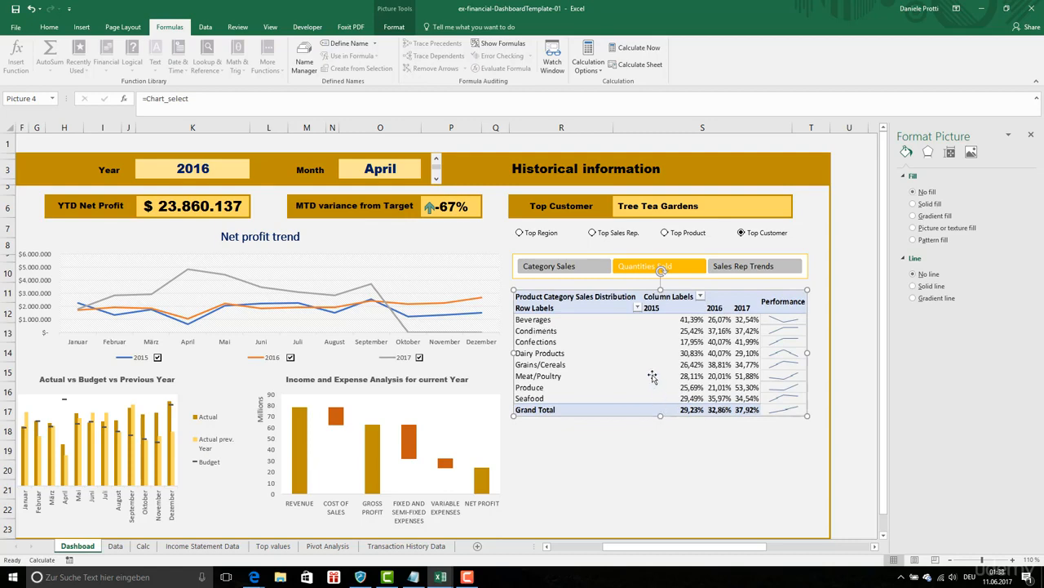
- Reset the linked picture to its original size of 4,4 by 10,56 cm and nudge it closer to the slicer
{"action": "left_click", "coordinate": [950, 152]}
{"action": "left_click", "coordinate": [927, 314]}
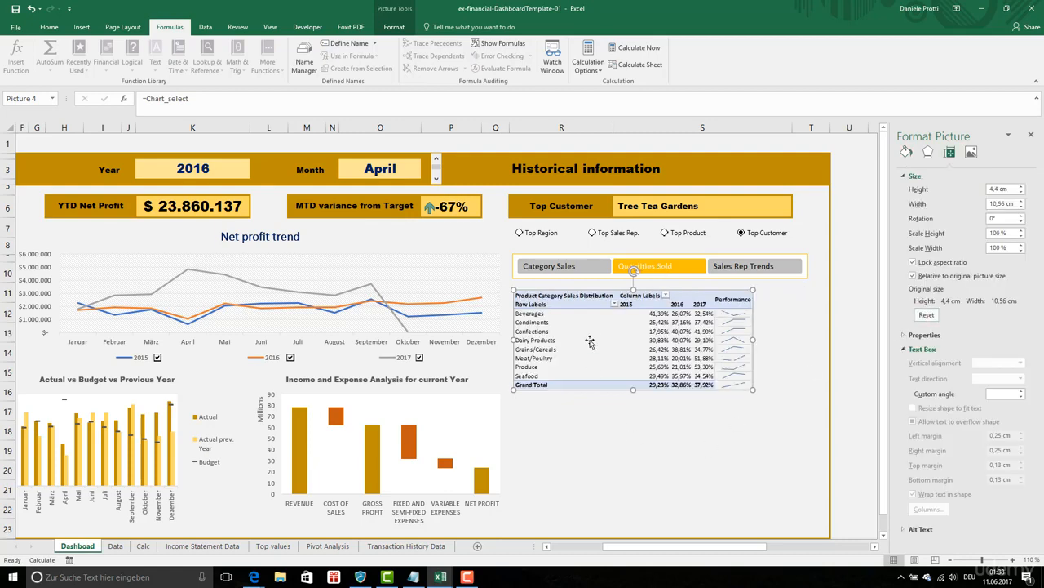
{"action": "left_click_drag", "start_coordinate": [591, 300], "coordinate": [590, 297]}
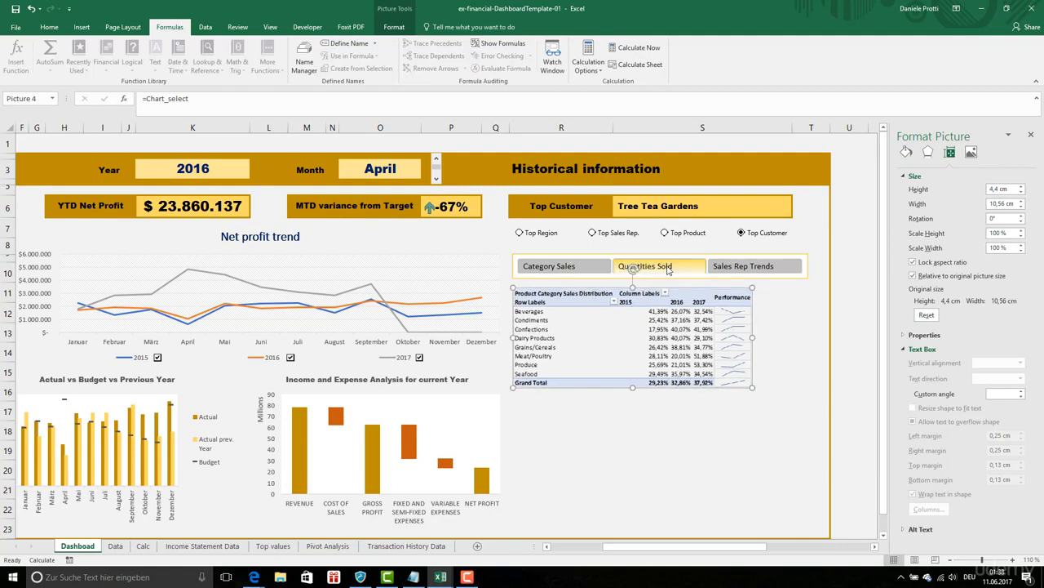
- Choose Sales Rep Trends in the slicer and replace Chart_select's CHOOSE choices after Calc C50 with Pivot Analysis range A19:G34
{"action": "left_click", "coordinate": [762, 271]}
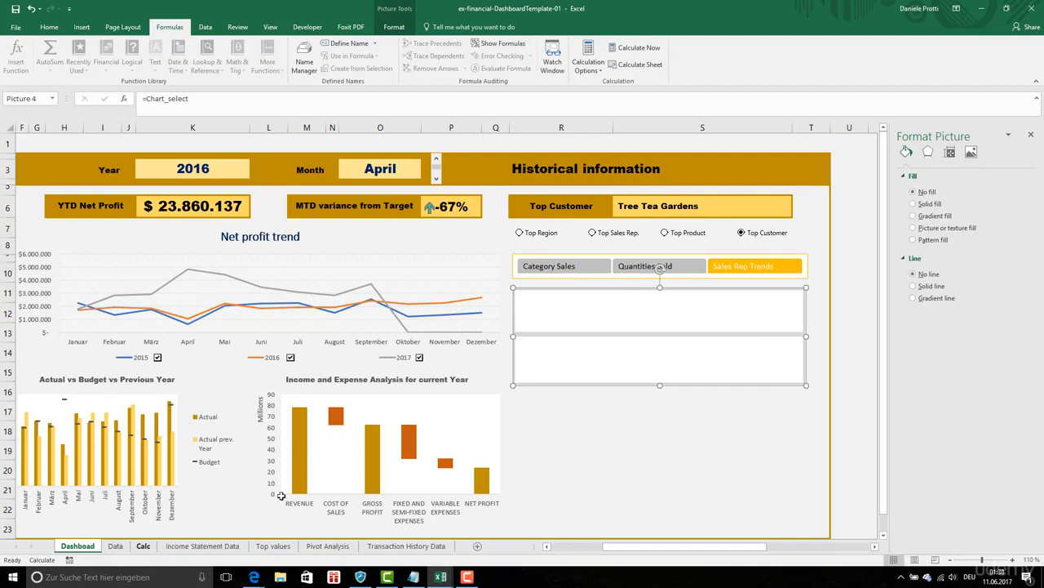
{"action": "left_click", "coordinate": [307, 62]}
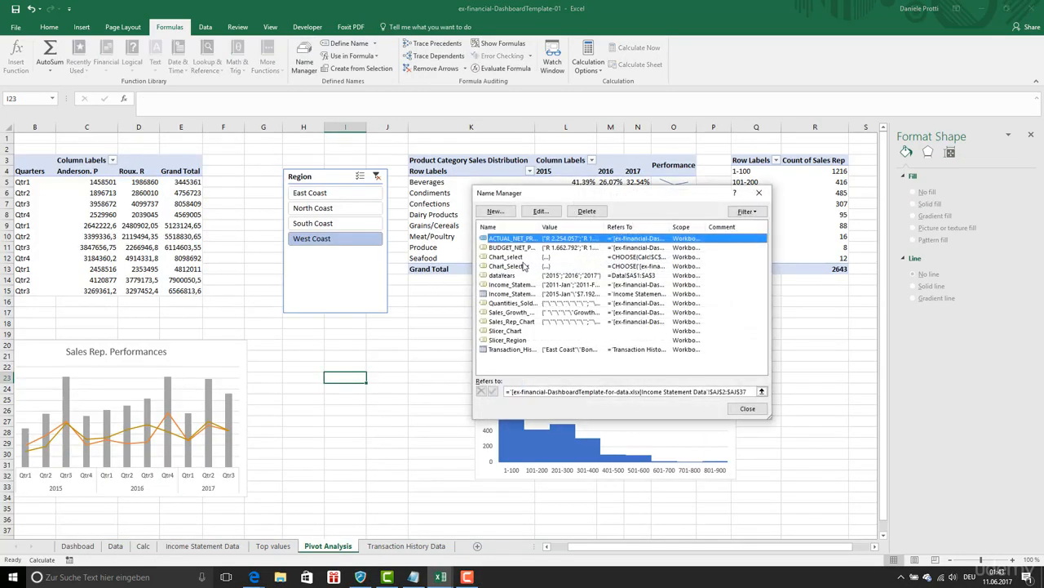
{"action": "left_click", "coordinate": [514, 256]}
{"action": "left_click", "coordinate": [541, 211]}
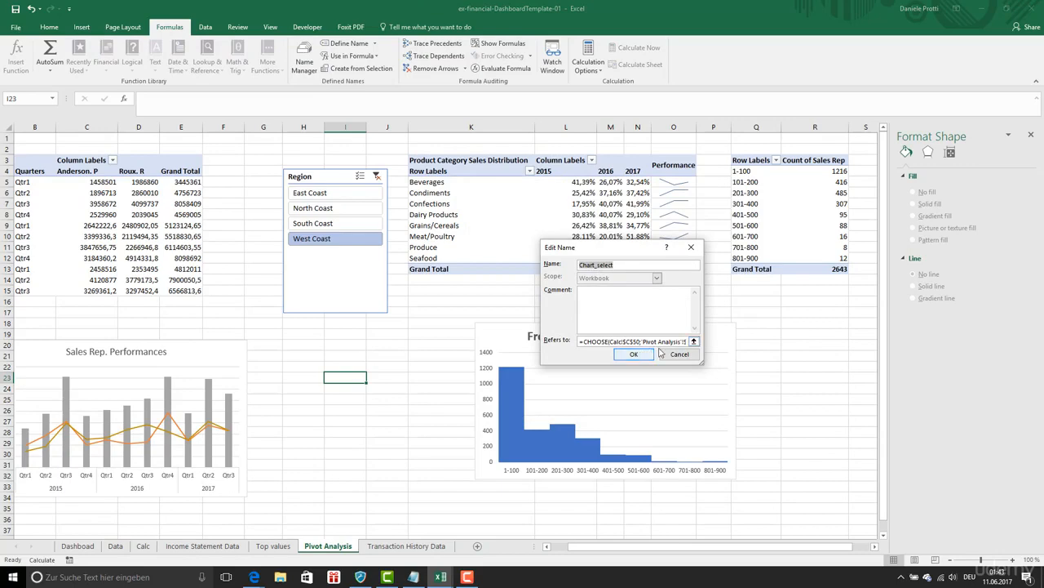
{"action": "left_click", "coordinate": [644, 342]}
{"action": "left_click_drag", "start_coordinate": [661, 341], "coordinate": [718, 346]}
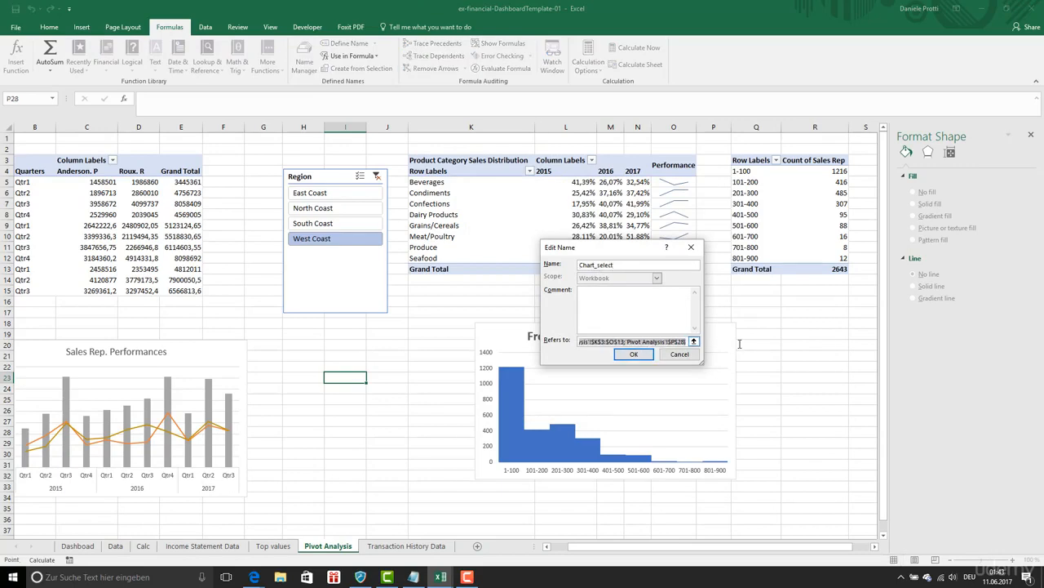
{"action": "key", "text": "Delete"}
{"action": "left_click_drag", "start_coordinate": [326, 498], "coordinate": [57, 337]}
- Add Pivot Analysis ranges K18:O32 and K3:O13 as the second and third CHOOSE choices and save Chart_select
{"action": "left_click_drag", "start_coordinate": [630, 253], "coordinate": [447, 204]}
{"action": "left_click_drag", "start_coordinate": [504, 323], "coordinate": [724, 478]}
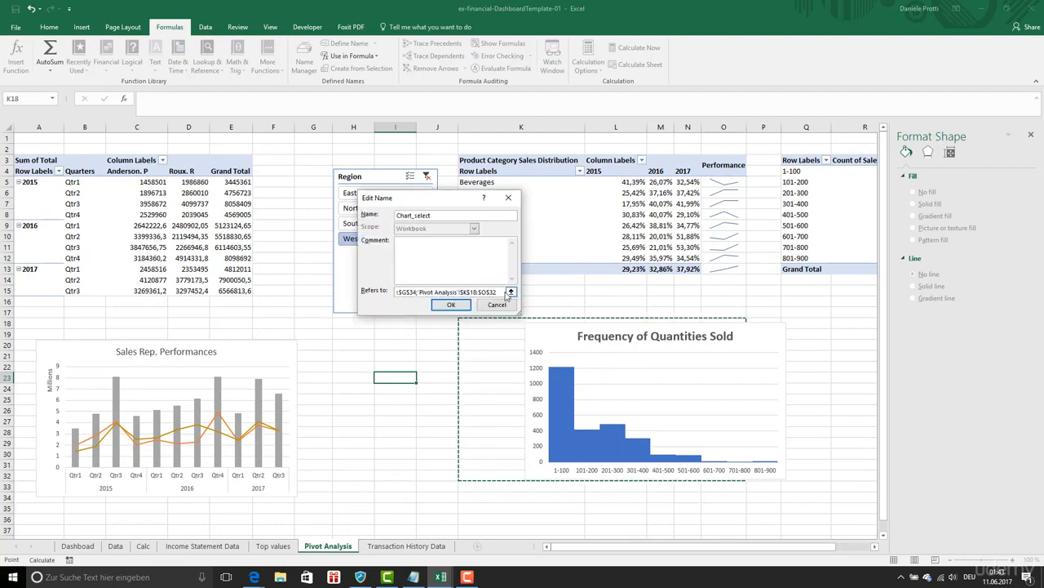
{"action": "left_click", "coordinate": [506, 292]}
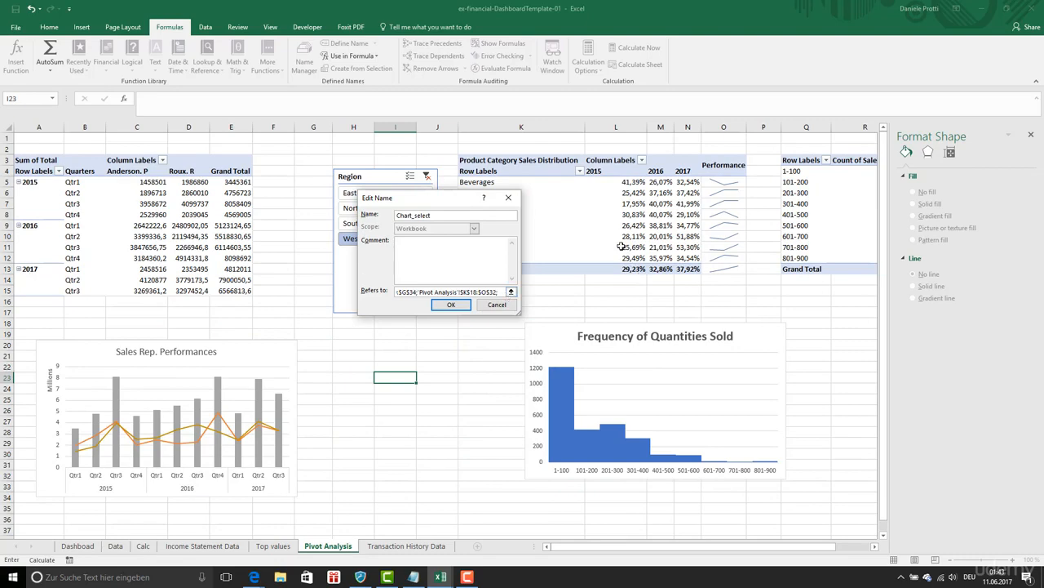
{"action": "type", "text": ";"}
{"action": "left_click_drag", "start_coordinate": [547, 160], "coordinate": [701, 275]}
{"action": "left_click", "coordinate": [451, 305]}
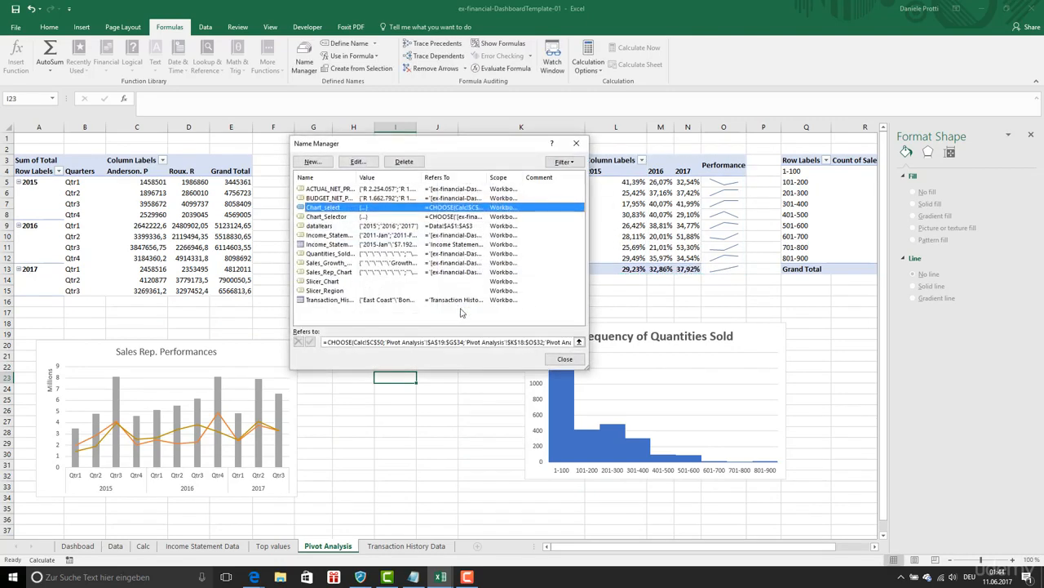
{"action": "left_click", "coordinate": [562, 360]}
- Move the Frequency of Quantities Sold chart against column K's left edge and shift the Sales Rep. Performances chart slightly up and left
{"action": "left_click", "coordinate": [555, 343]}
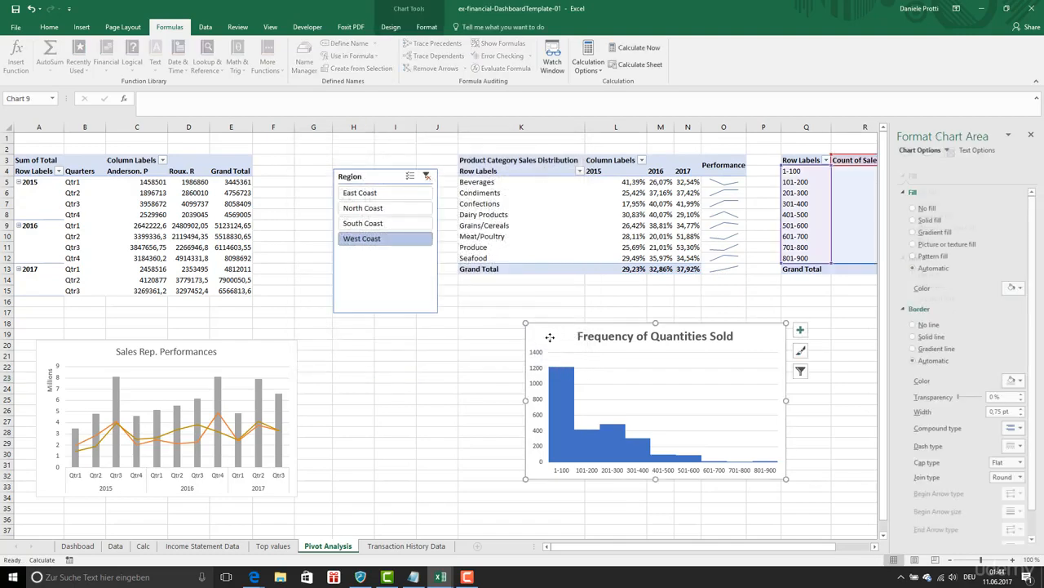
{"action": "left_click_drag", "start_coordinate": [554, 337], "coordinate": [493, 337]}
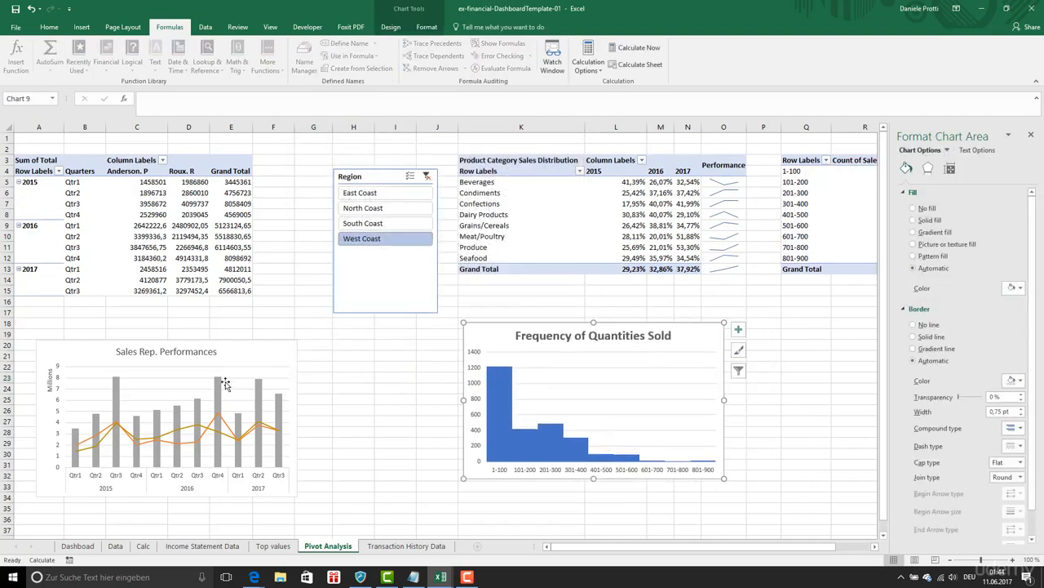
{"action": "left_click_drag", "start_coordinate": [263, 350], "coordinate": [248, 341]}
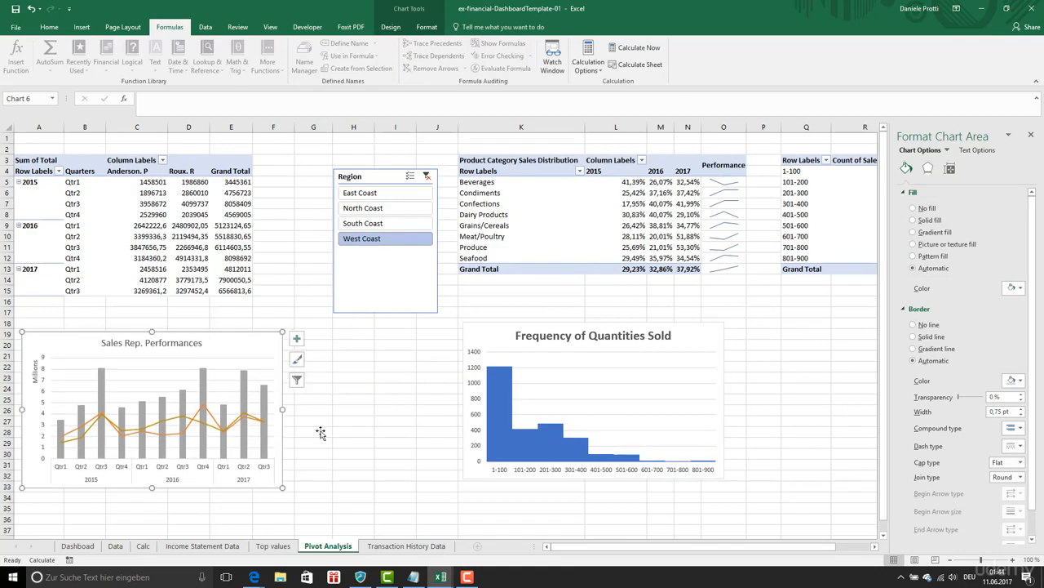
- On the dashboard, check the linked picture for Category Sales, Sales Rep Trends and Quantities Sold in the slicer
{"action": "left_click", "coordinate": [93, 547]}
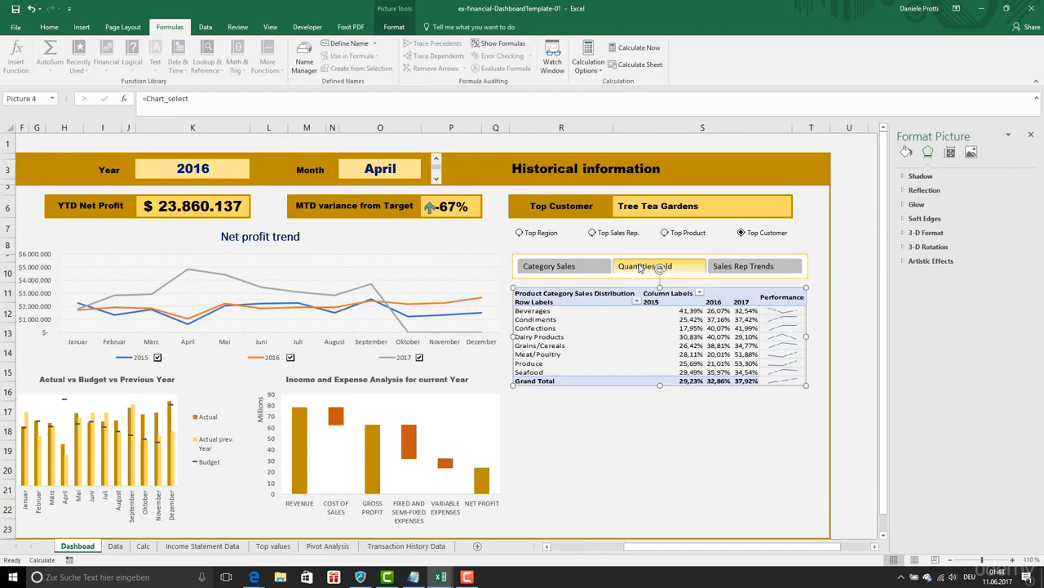
{"action": "left_click", "coordinate": [640, 268]}
{"action": "left_click", "coordinate": [589, 269]}
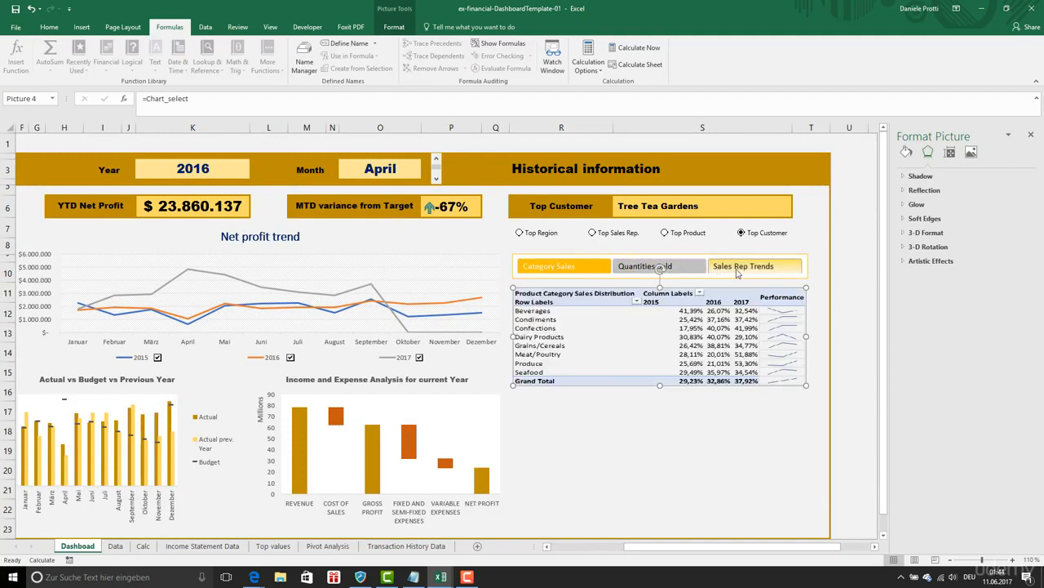
{"action": "left_click", "coordinate": [742, 269]}
{"action": "left_click", "coordinate": [648, 268]}
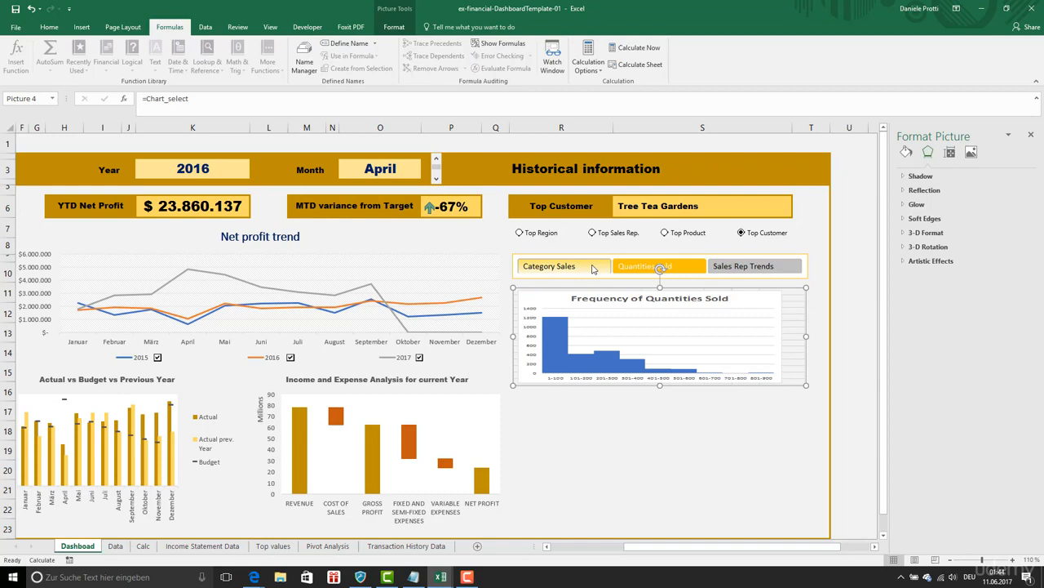
- Fill the Pivot Analysis cells behind both charts, from A18 across to column O, with white to hide the gridlines
{"action": "left_click", "coordinate": [319, 547]}
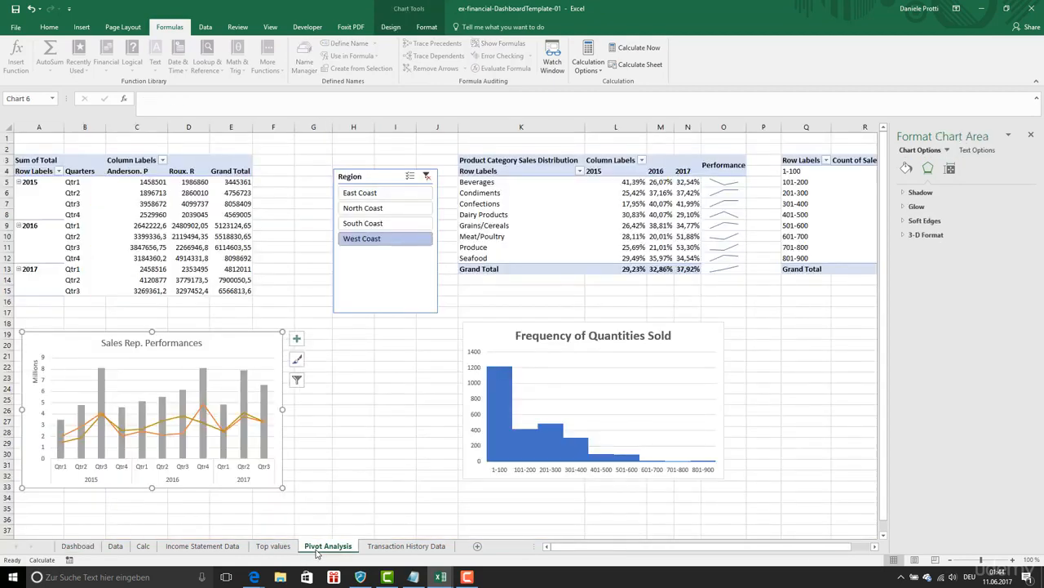
{"action": "left_click", "coordinate": [66, 322]}
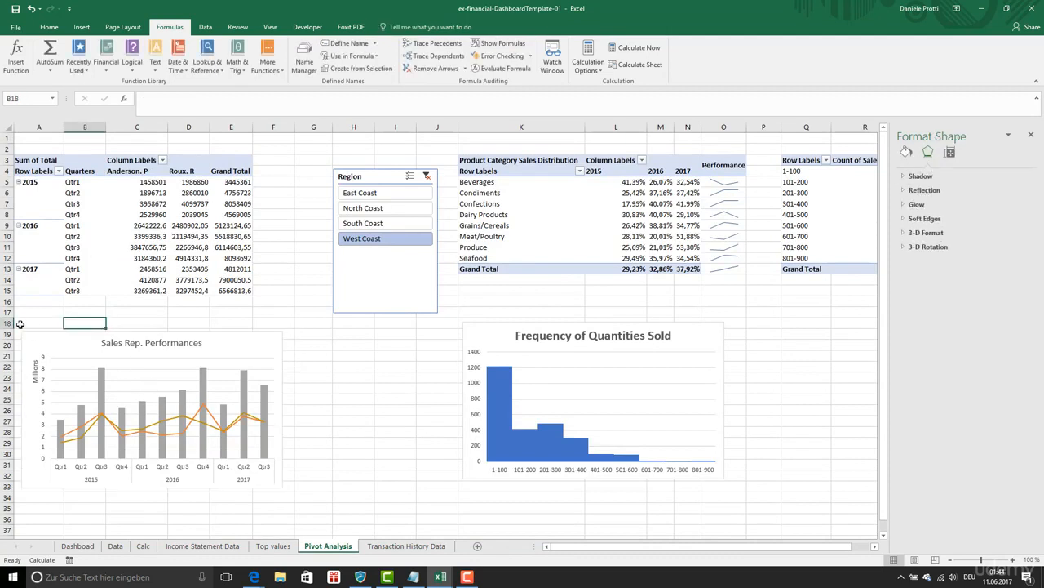
{"action": "left_click_drag", "start_coordinate": [19, 324], "coordinate": [743, 517]}
{"action": "left_click", "coordinate": [47, 27]}
{"action": "left_click", "coordinate": [173, 63]}
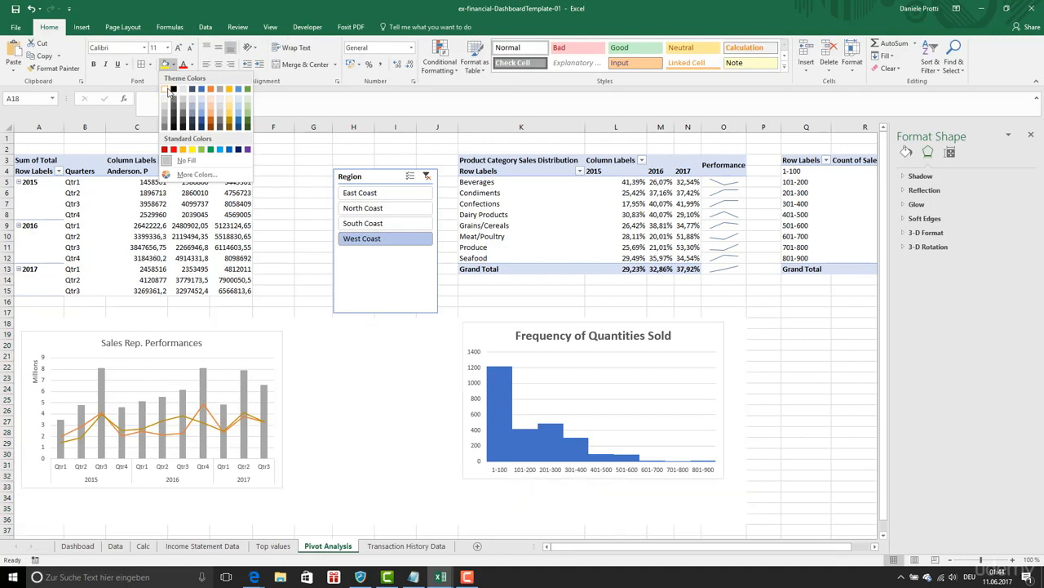
{"action": "left_click", "coordinate": [170, 94]}
{"action": "left_click", "coordinate": [363, 403]}
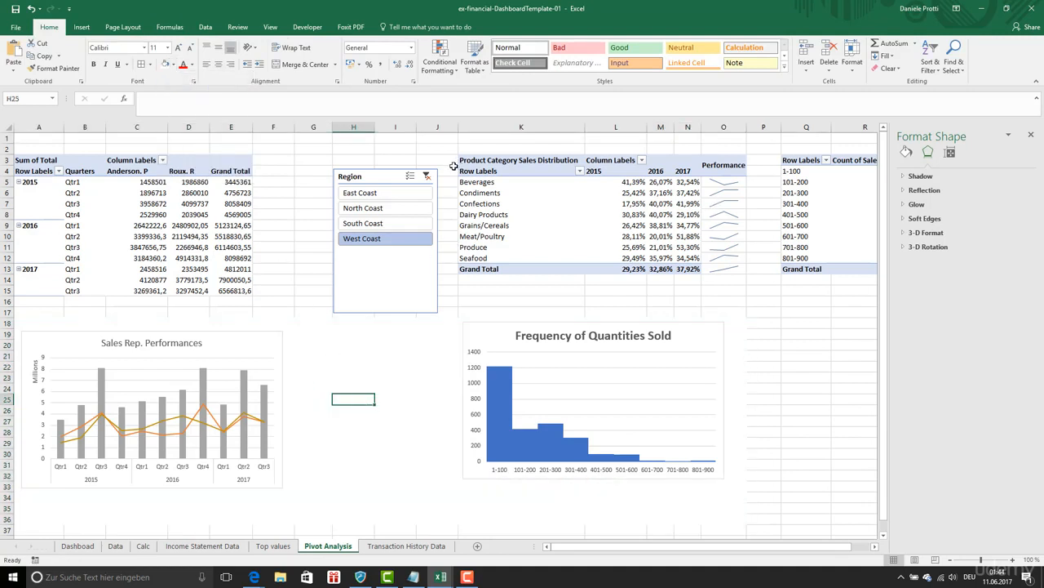
- Try narrowing the Sales Rep. Performances chart from its left edge to about column B, and undo the resize
{"action": "left_click", "coordinate": [19, 338]}
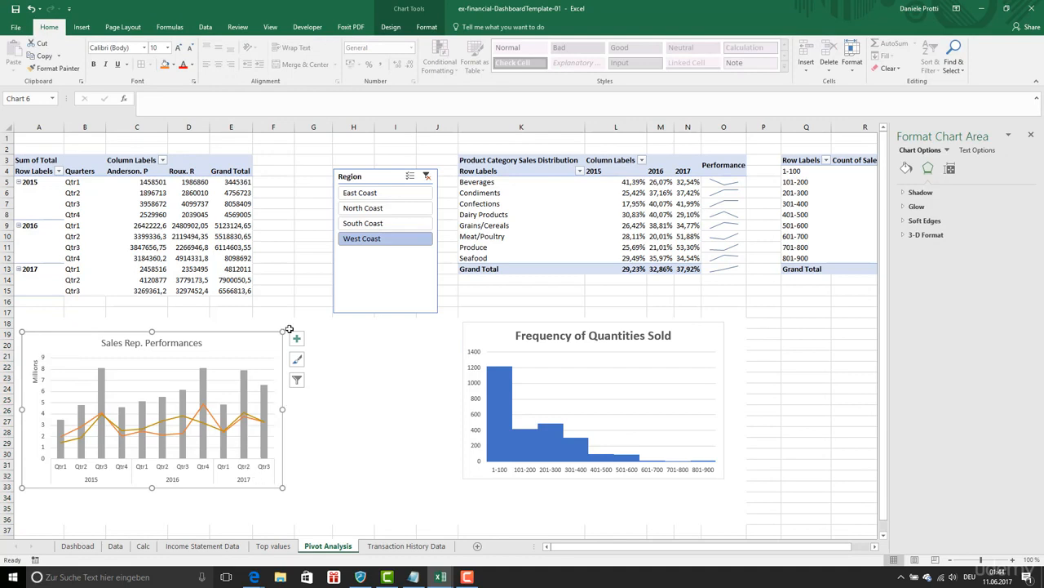
{"action": "left_click_drag", "start_coordinate": [22, 488], "coordinate": [63, 487]}
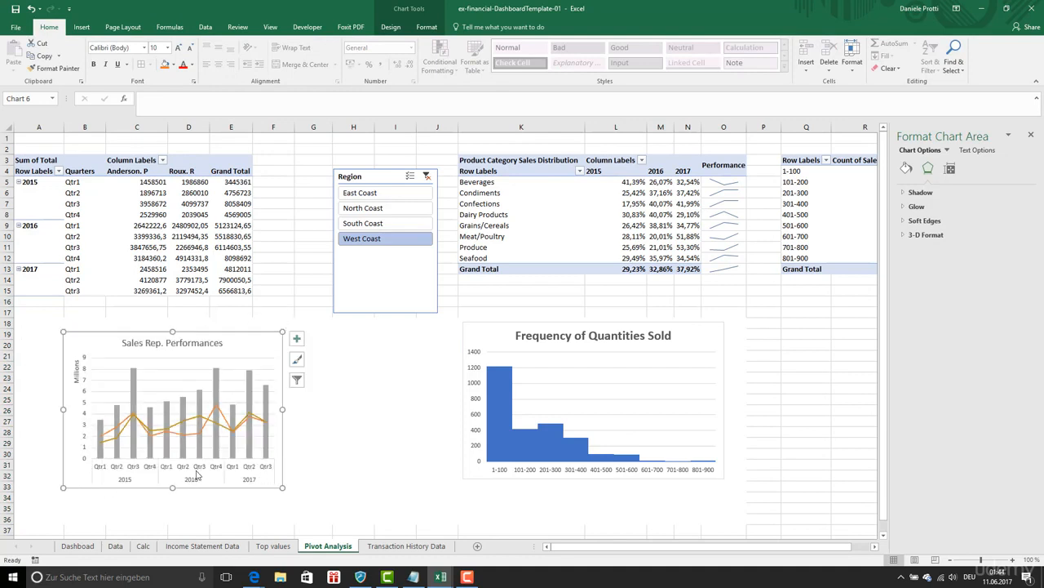
{"action": "left_click", "coordinate": [30, 8]}
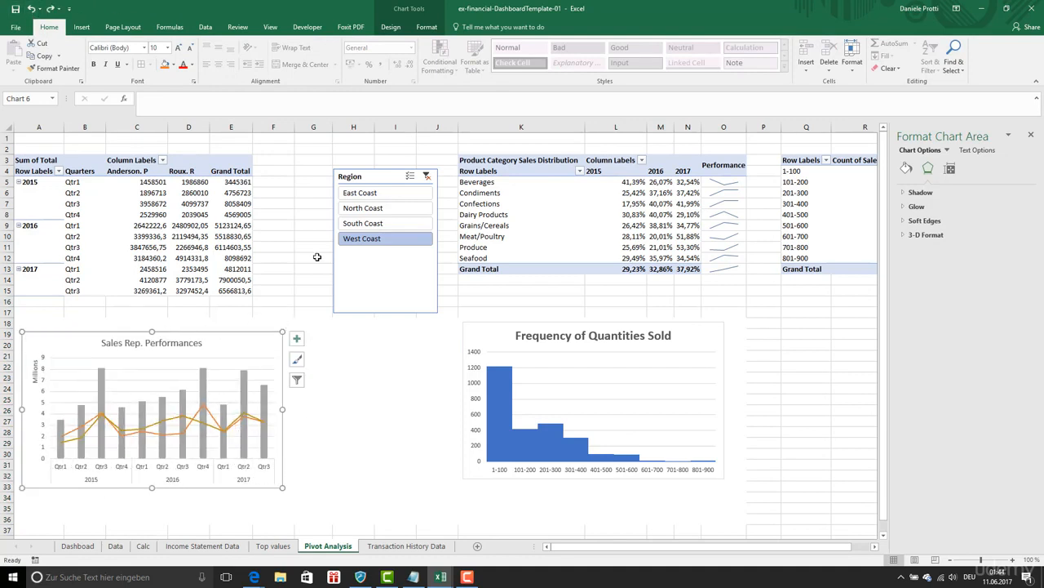
{"action": "left_click", "coordinate": [352, 418]}
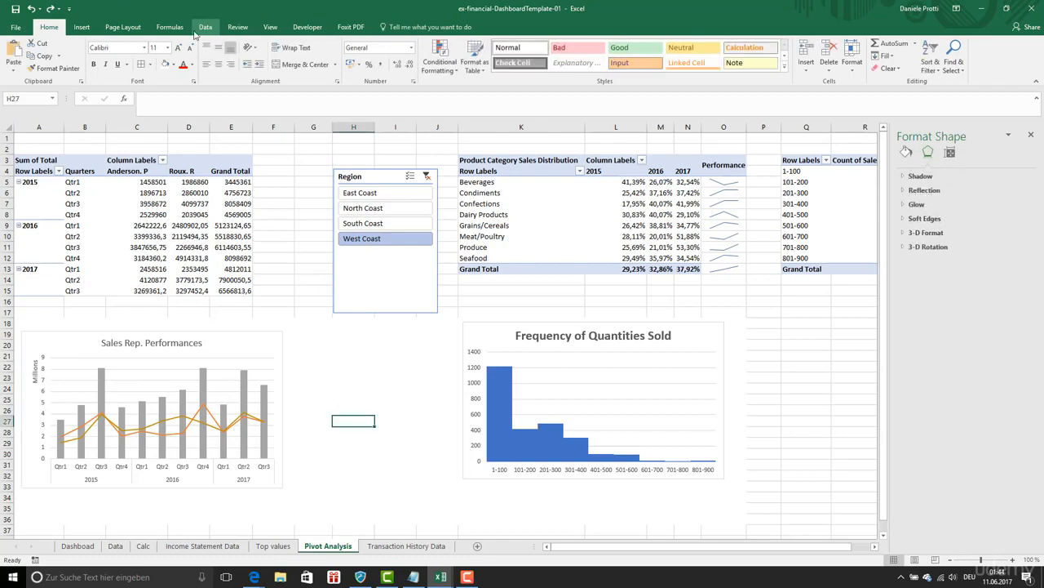
- Edit Chart_select again and replace the CHOOSE choices after Calc C50 with A19:F33 around the Sales Rep. Performances chart
{"action": "left_click", "coordinate": [169, 27]}
{"action": "left_click", "coordinate": [305, 57]}
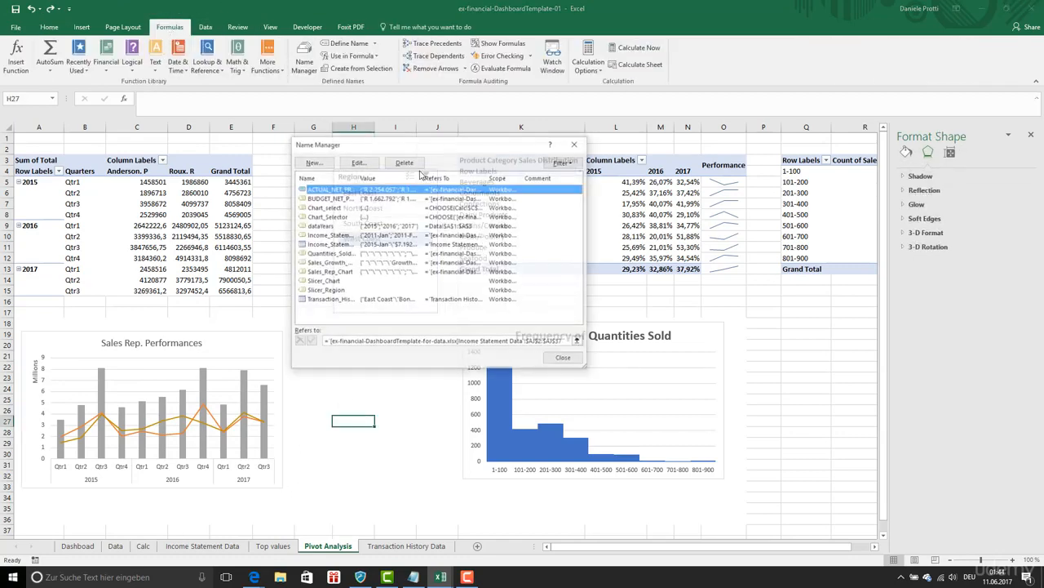
{"action": "double_click", "coordinate": [323, 208]}
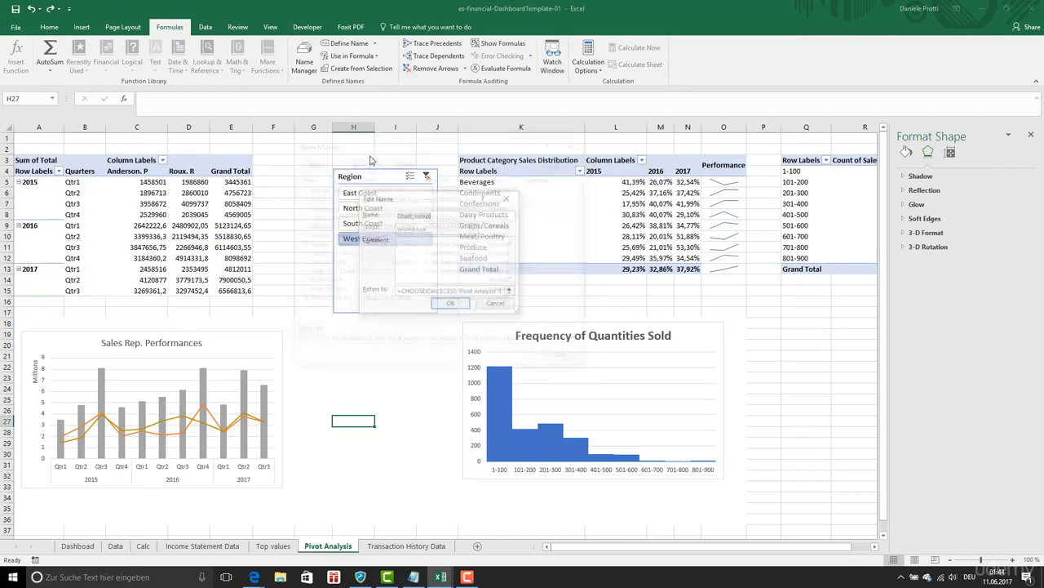
{"action": "left_click_drag", "start_coordinate": [460, 291], "coordinate": [550, 291]}
{"action": "key", "text": "BackSpace"}
{"action": "left_click_drag", "start_coordinate": [18, 335], "coordinate": [292, 491]}
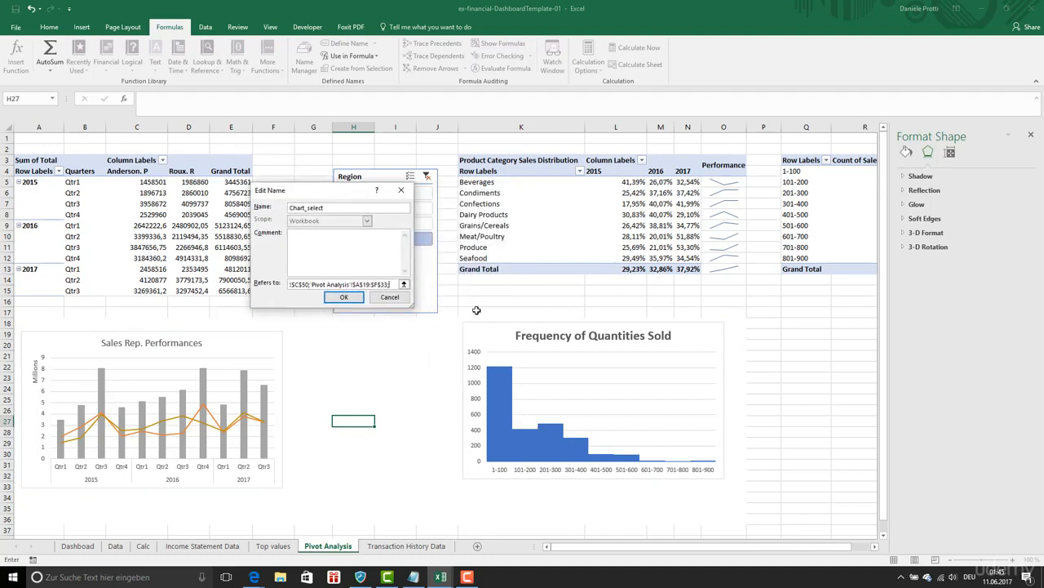
- Add K18:O32 and K3:O13 as the second and third CHOOSE choices, save Chart_select and close the name list
{"action": "left_click_drag", "start_coordinate": [462, 322], "coordinate": [711, 480]}
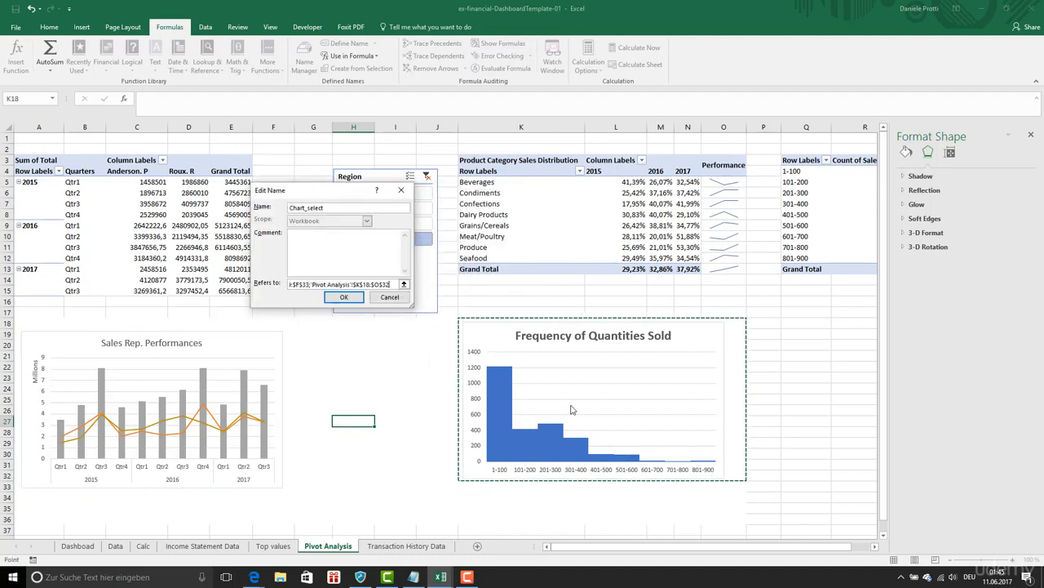
{"action": "left_click", "coordinate": [390, 284]}
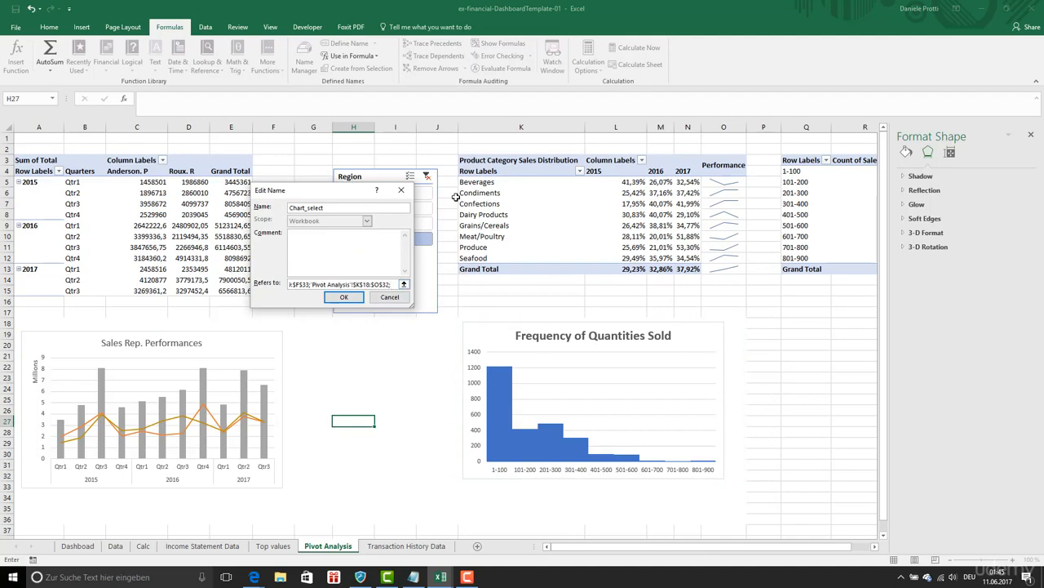
{"action": "type", "text": ";"}
{"action": "left_click_drag", "start_coordinate": [470, 160], "coordinate": [706, 269]}
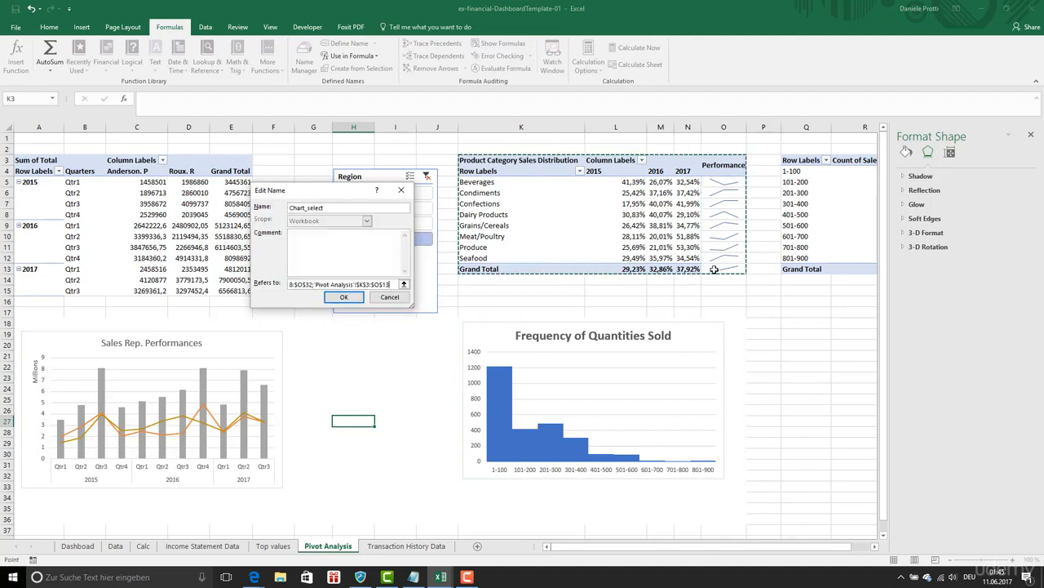
{"action": "type", "text": ")"}
{"action": "left_click", "coordinate": [344, 297]}
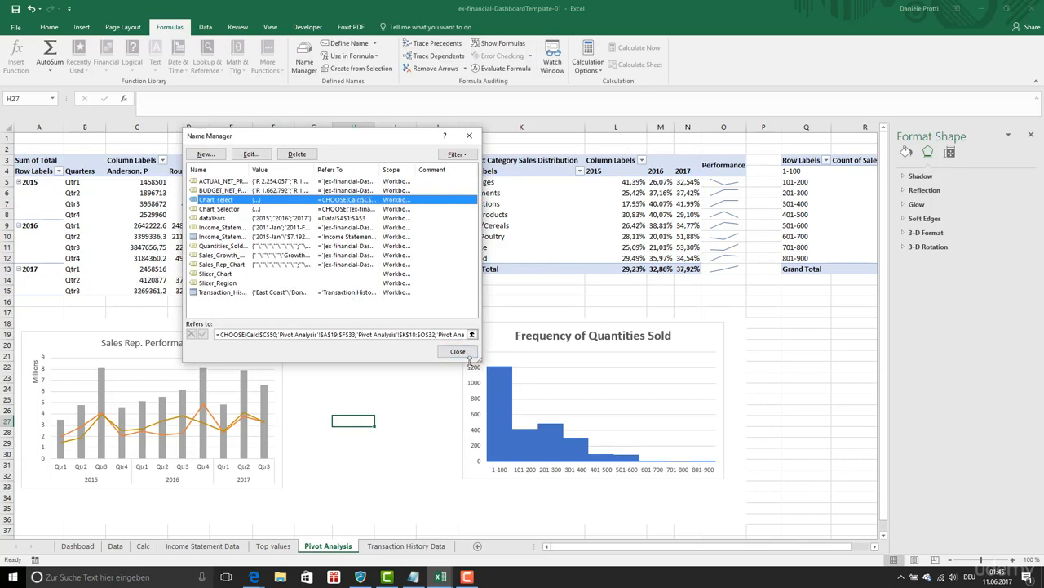
{"action": "left_click", "coordinate": [461, 354]}
{"action": "left_click", "coordinate": [410, 386]}
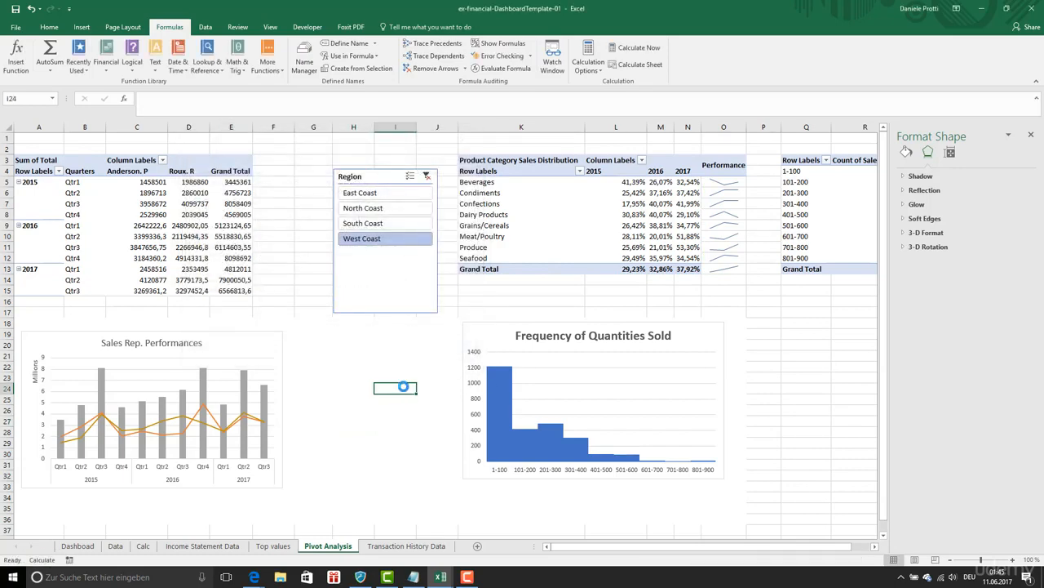
- Return to the dashboard and cycle the slicer through Category Sales, Quantities Sold and Sales Rep Trends to check the linked picture
{"action": "left_click", "coordinate": [78, 545]}
{"action": "left_click", "coordinate": [609, 430]}
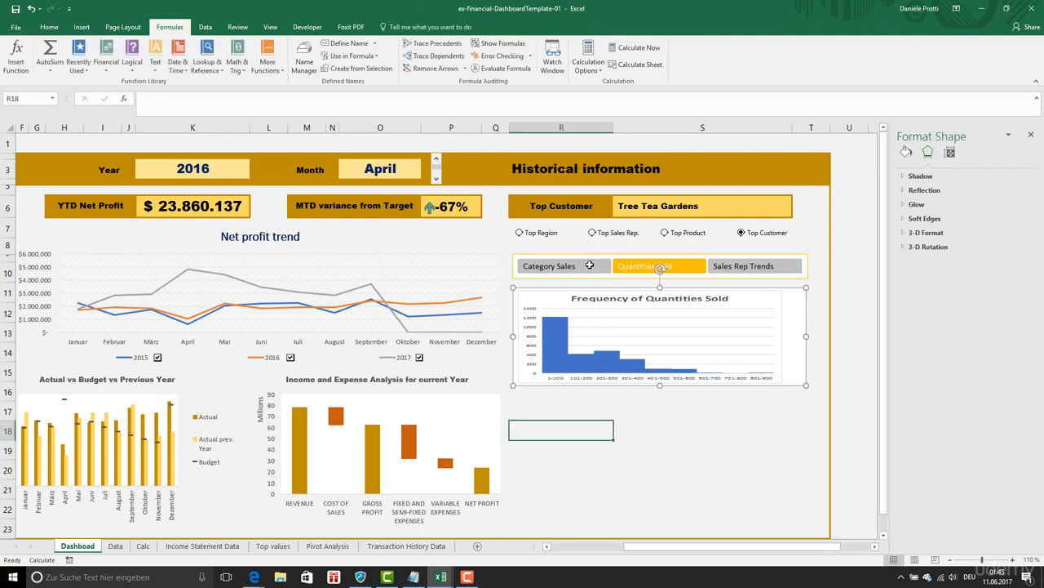
{"action": "left_click", "coordinate": [593, 269]}
{"action": "left_click", "coordinate": [661, 269]}
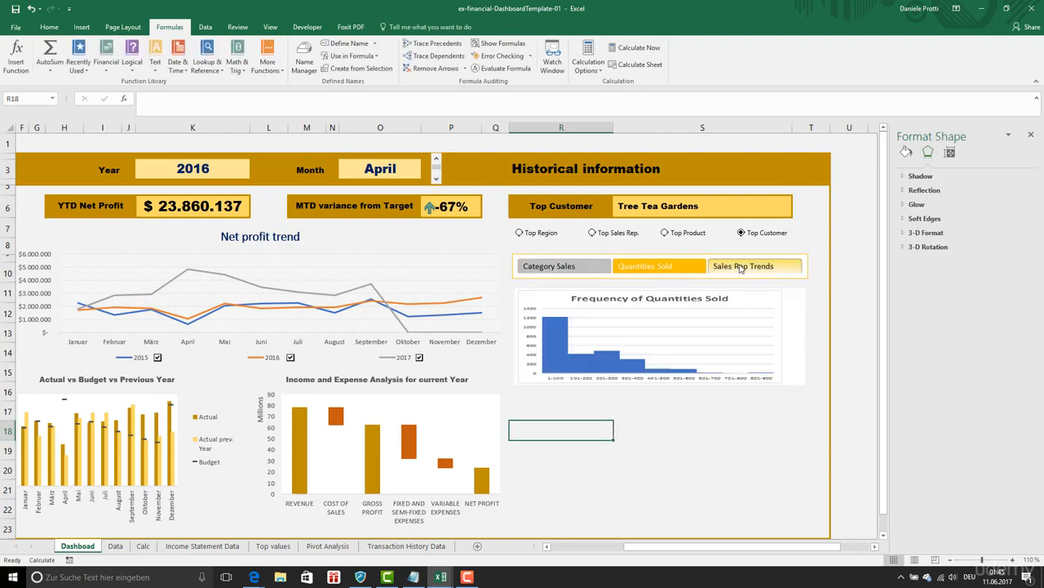
{"action": "left_click", "coordinate": [739, 268]}
- Reset the linked picture to its original size of 5,98 by 10,28 cm and choose Quantities Sold in the slicer
{"action": "left_click", "coordinate": [759, 351]}
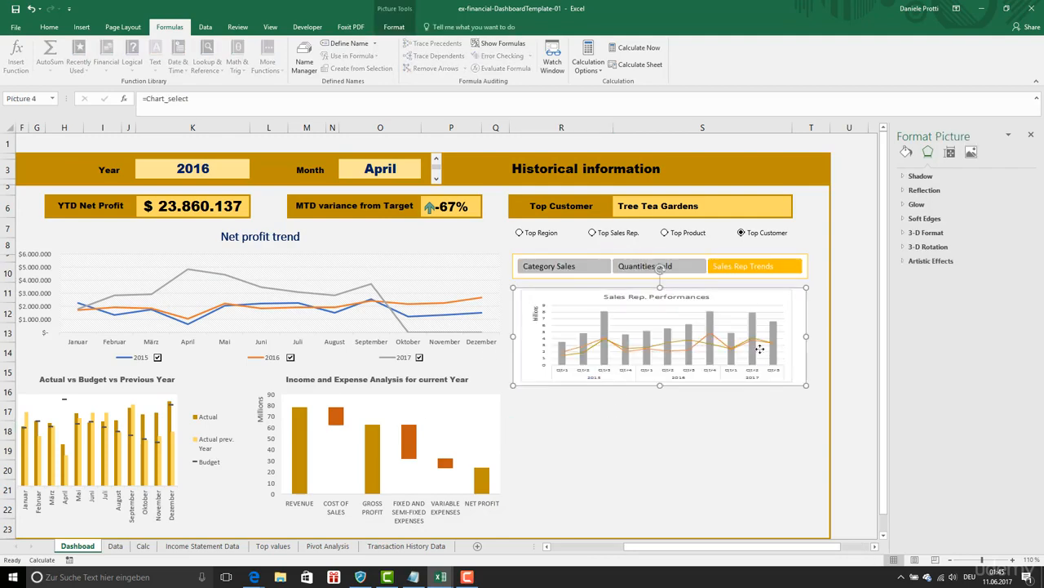
{"action": "left_click", "coordinate": [949, 151]}
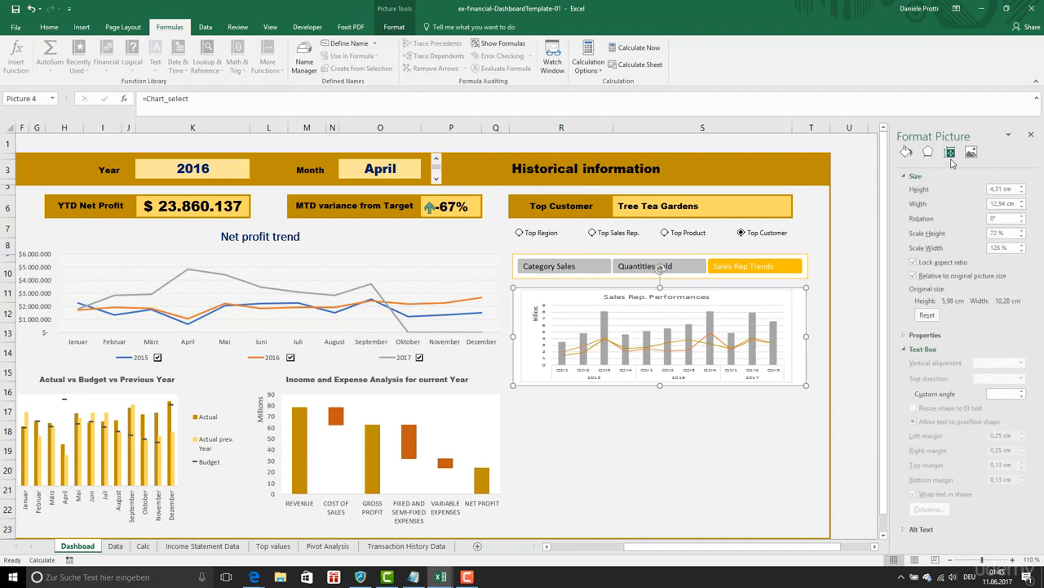
{"action": "left_click", "coordinate": [927, 315]}
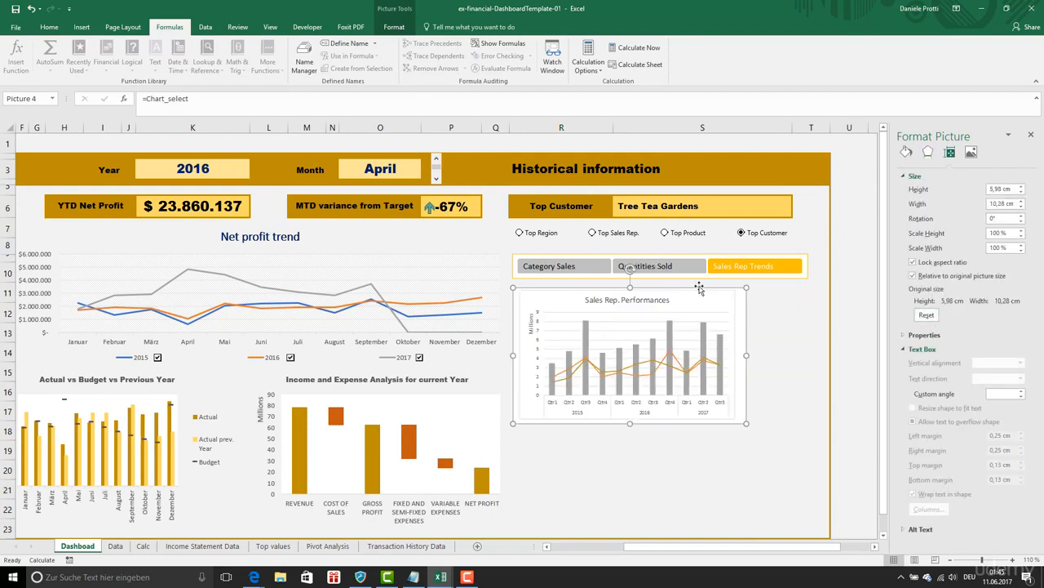
{"action": "left_click", "coordinate": [635, 269]}
{"action": "left_click", "coordinate": [635, 271]}
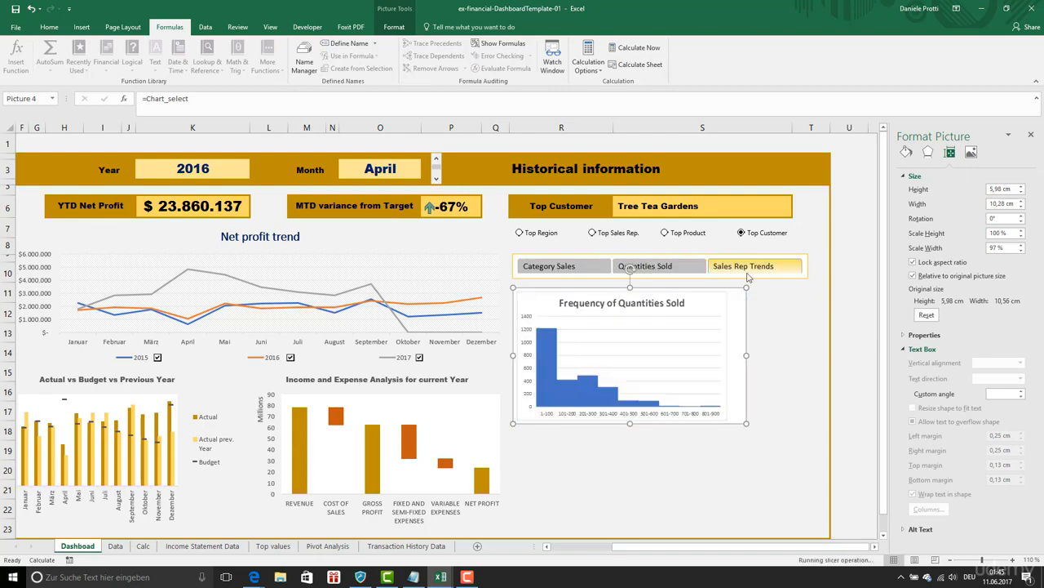
- Cycle the slicer through Sales Rep Trends, Category Sales and Quantities Sold to compare the linked pictures, and choose Top Sales Rep. as the top-value option
{"action": "left_click", "coordinate": [743, 267]}
{"action": "left_click", "coordinate": [669, 269]}
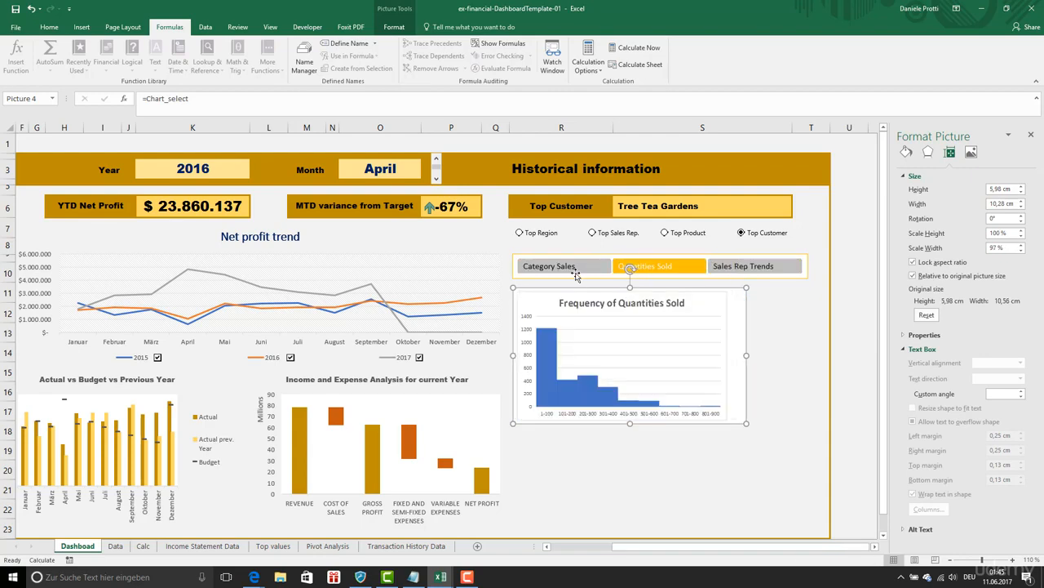
{"action": "left_click", "coordinate": [571, 267]}
{"action": "left_click", "coordinate": [742, 267]}
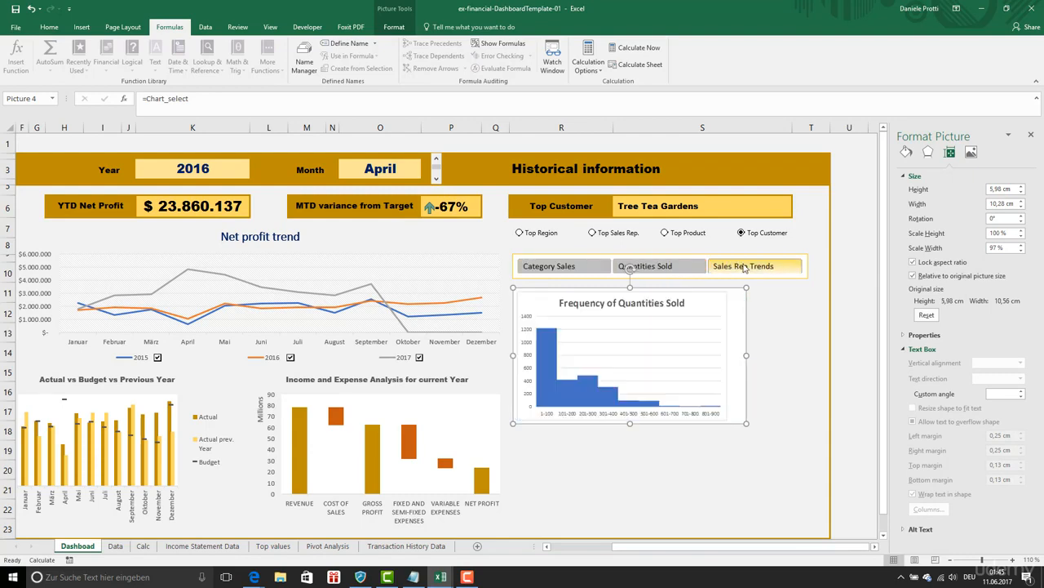
{"action": "left_click", "coordinate": [548, 278]}
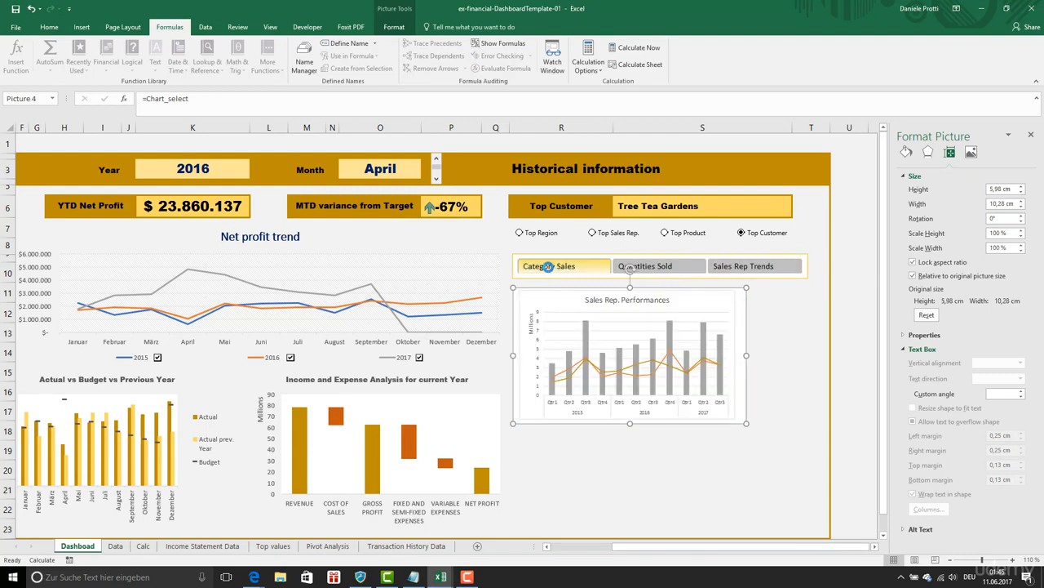
{"action": "left_click", "coordinate": [658, 266]}
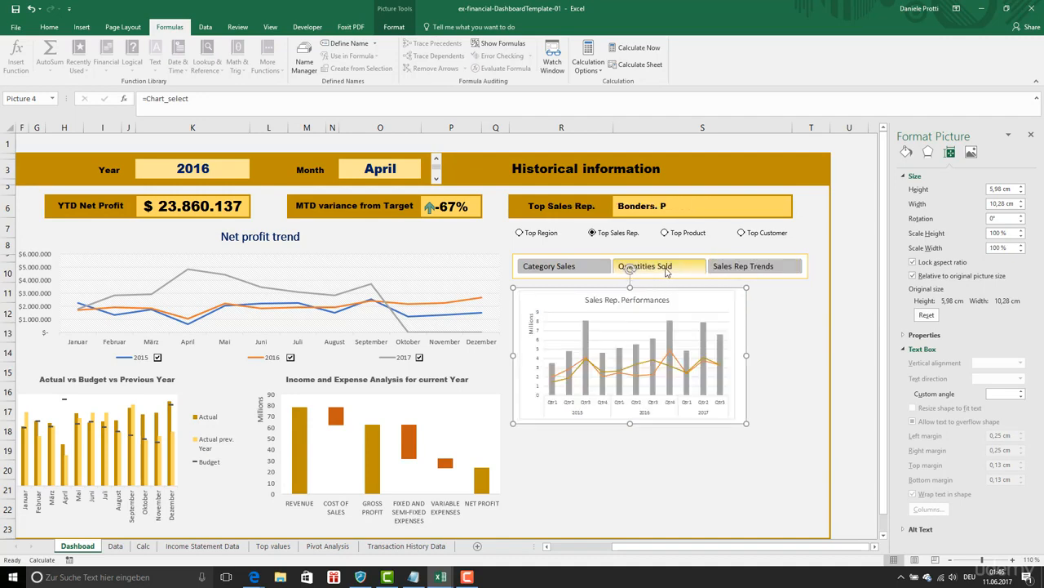
{"action": "left_click", "coordinate": [666, 271]}
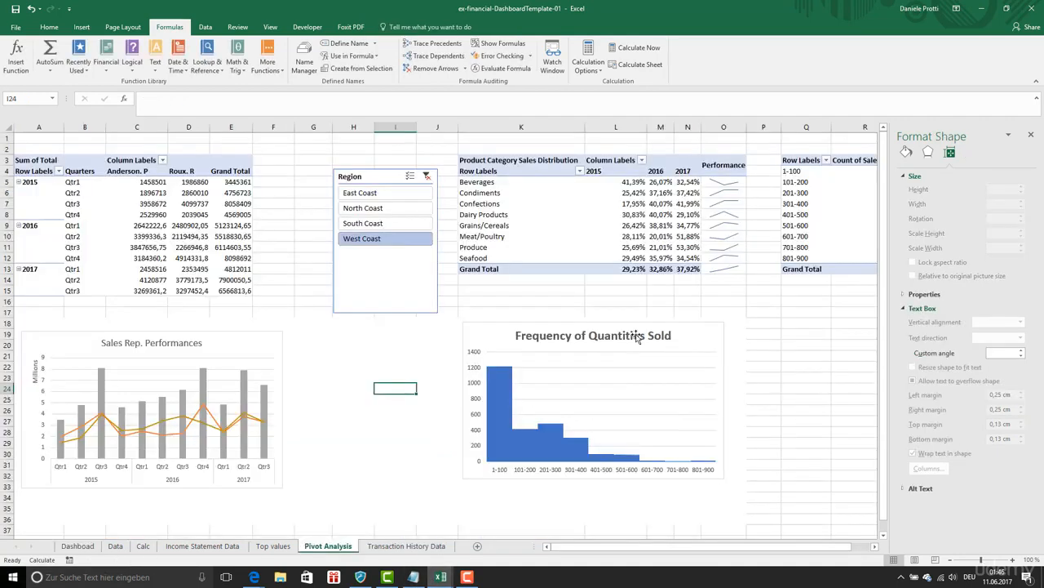
- On the Pivot Analysis sheet, nudge the Frequency of Quantities Sold chart slightly to the right and autofit column K
{"action": "left_click", "coordinate": [708, 326]}
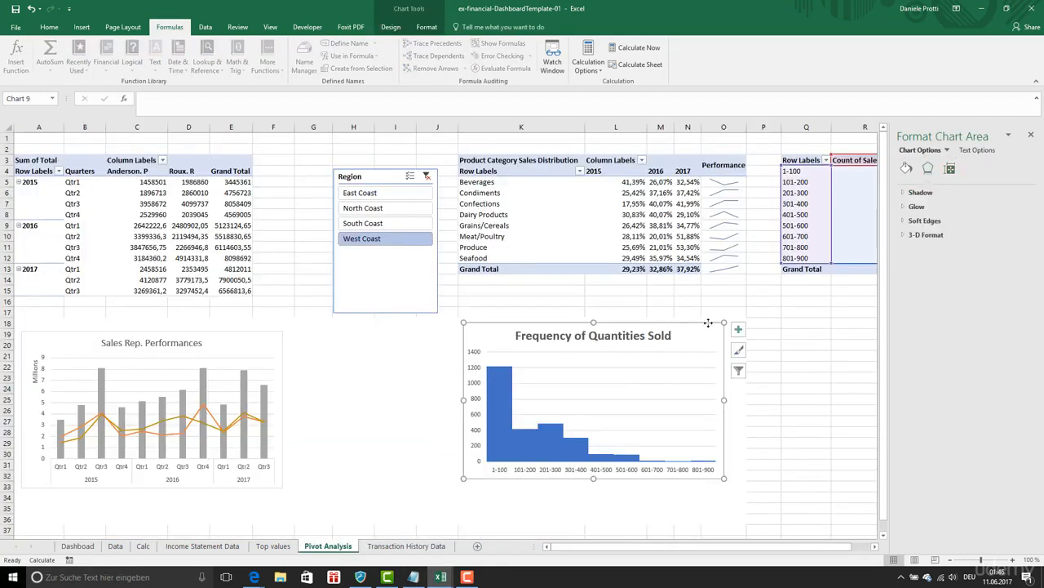
{"action": "left_click_drag", "start_coordinate": [708, 323], "coordinate": [716, 324]}
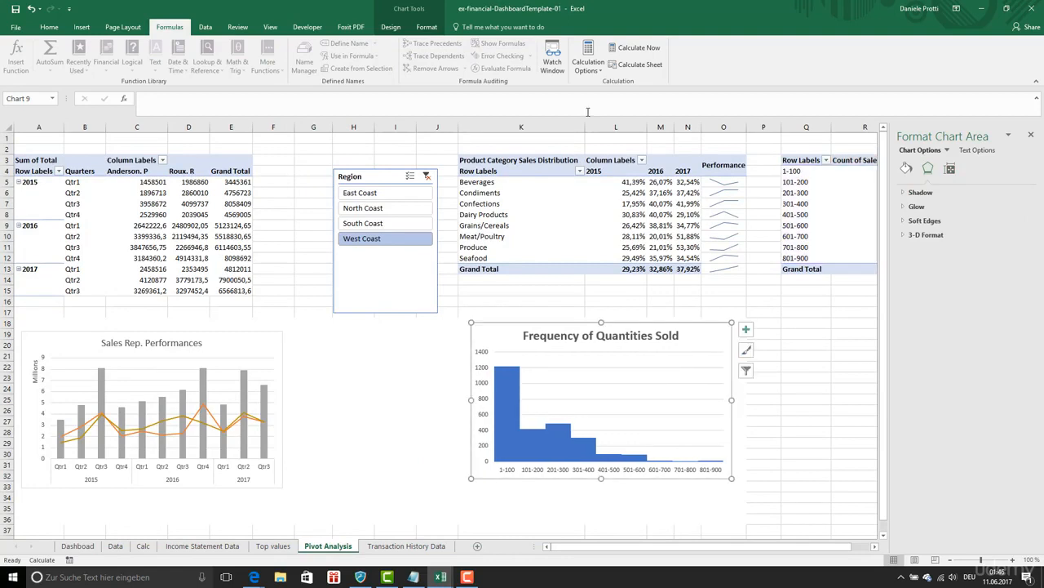
{"action": "left_click_drag", "start_coordinate": [584, 128], "coordinate": [571, 127]}
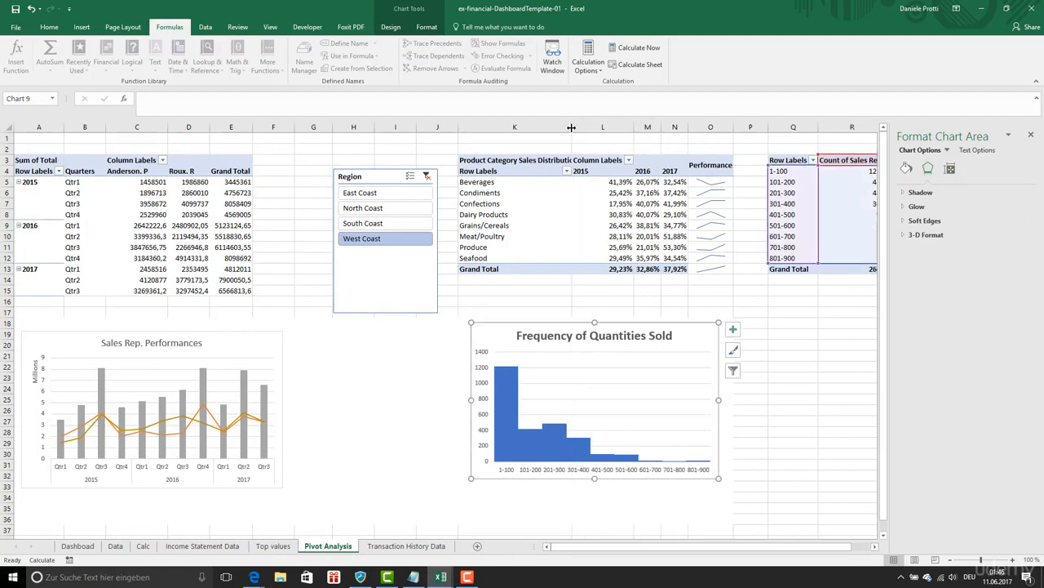
{"action": "double_click", "coordinate": [571, 127]}
- Blank out the Row Labels and Column Labels captions in the Product Category Sales Distribution pivot table
{"action": "left_click", "coordinate": [522, 171]}
{"action": "left_click_drag", "start_coordinate": [184, 99], "coordinate": [98, 91]}
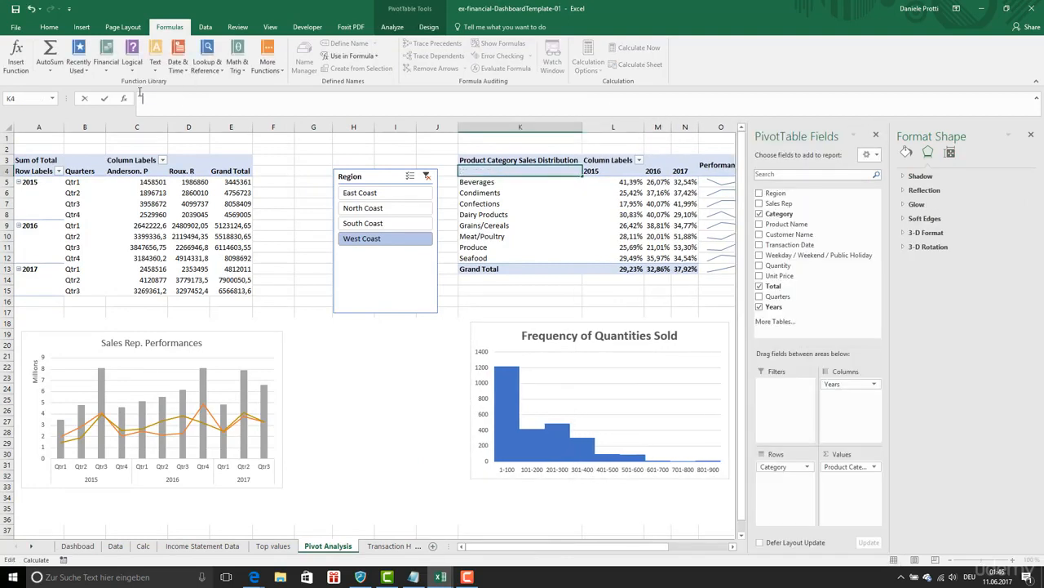
{"action": "key", "text": "Return"}
{"action": "left_click", "coordinate": [601, 162]}
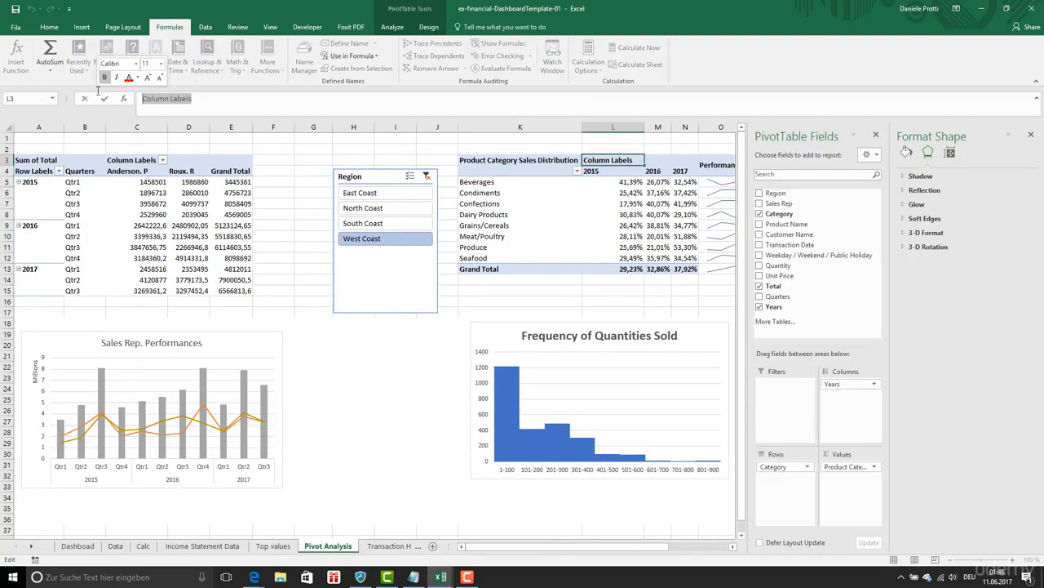
{"action": "key", "text": "Return"}
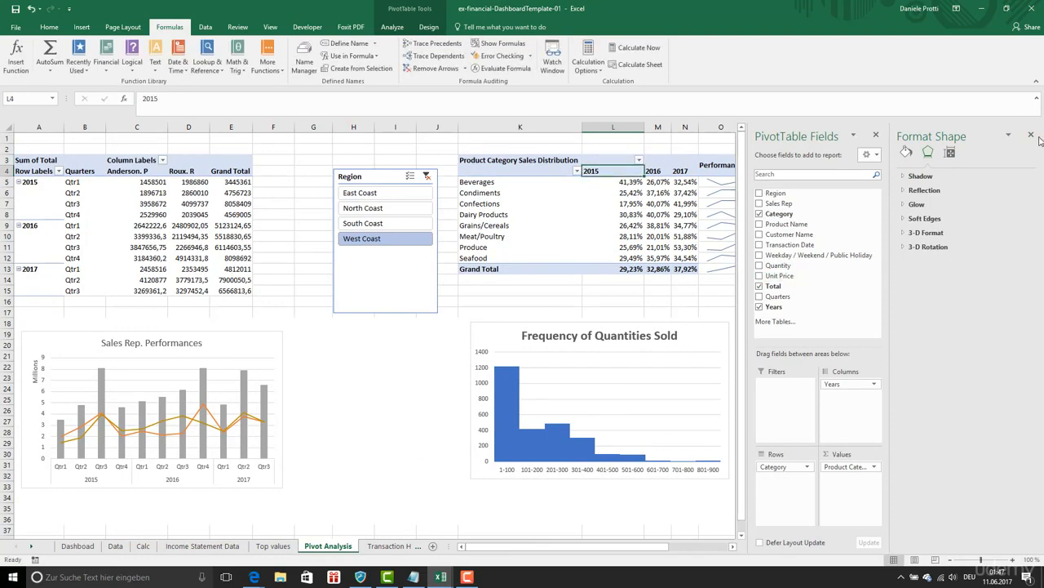
- Turn off the gridlines in the Frequency of Quantities Sold and Sales Rep. Performances charts
{"action": "left_click", "coordinate": [1030, 135]}
{"action": "left_click_drag", "start_coordinate": [722, 182], "coordinate": [730, 263]}
{"action": "left_click", "coordinate": [728, 322]}
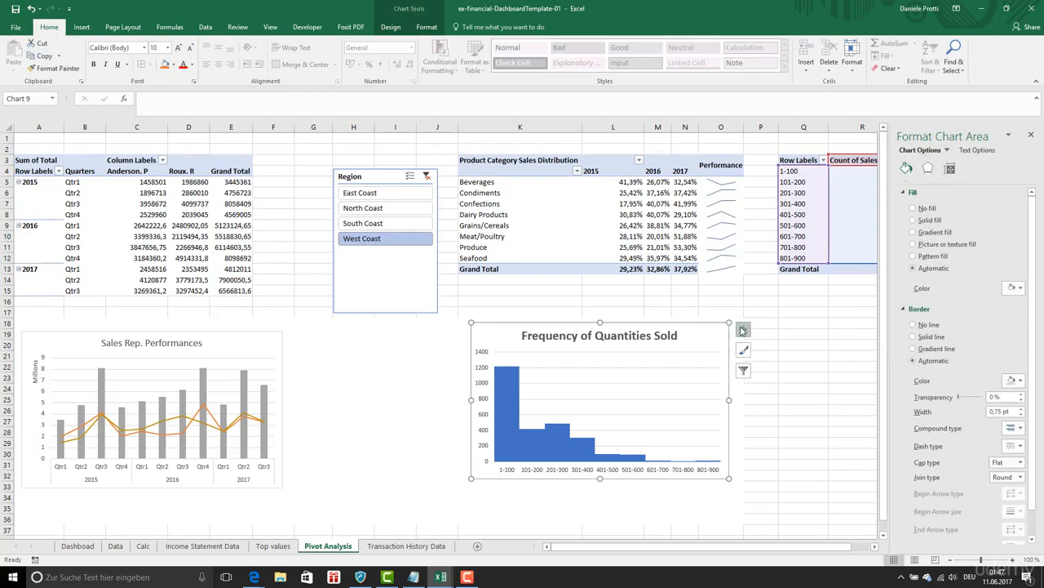
{"action": "left_click", "coordinate": [742, 330]}
{"action": "left_click", "coordinate": [1029, 136]}
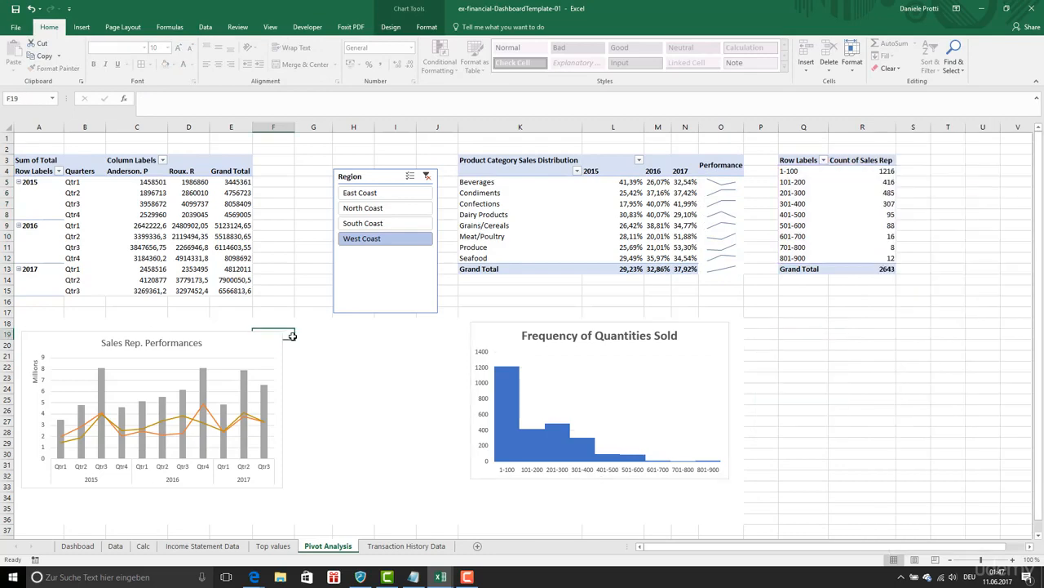
{"action": "left_click", "coordinate": [280, 335]}
{"action": "left_click", "coordinate": [297, 338]}
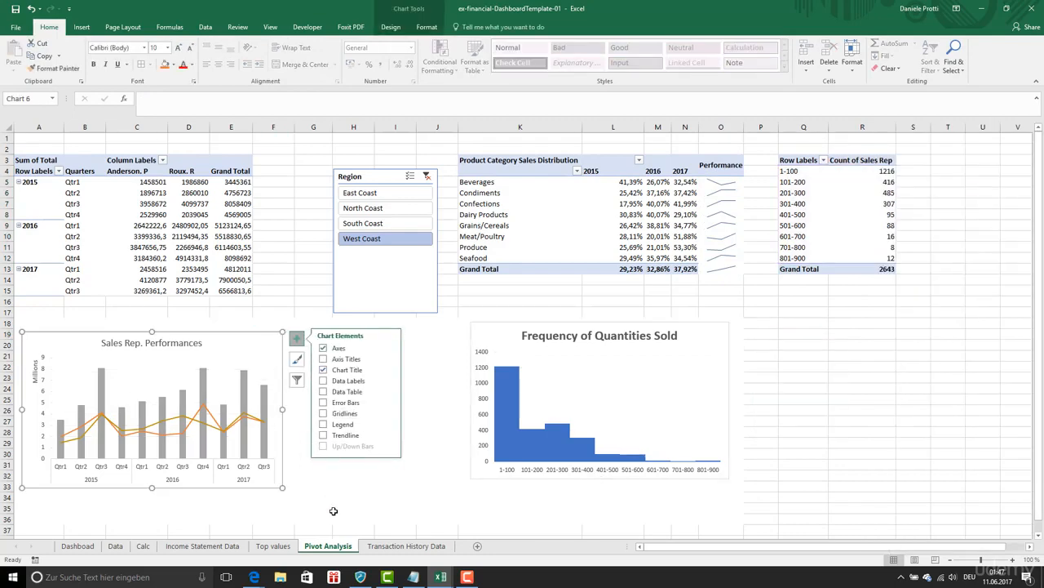
- Return to the dashboard and check the edited charts and table by cycling the slicer, finishing on Sales Rep Trends
{"action": "left_click", "coordinate": [77, 545]}
{"action": "left_click", "coordinate": [738, 266]}
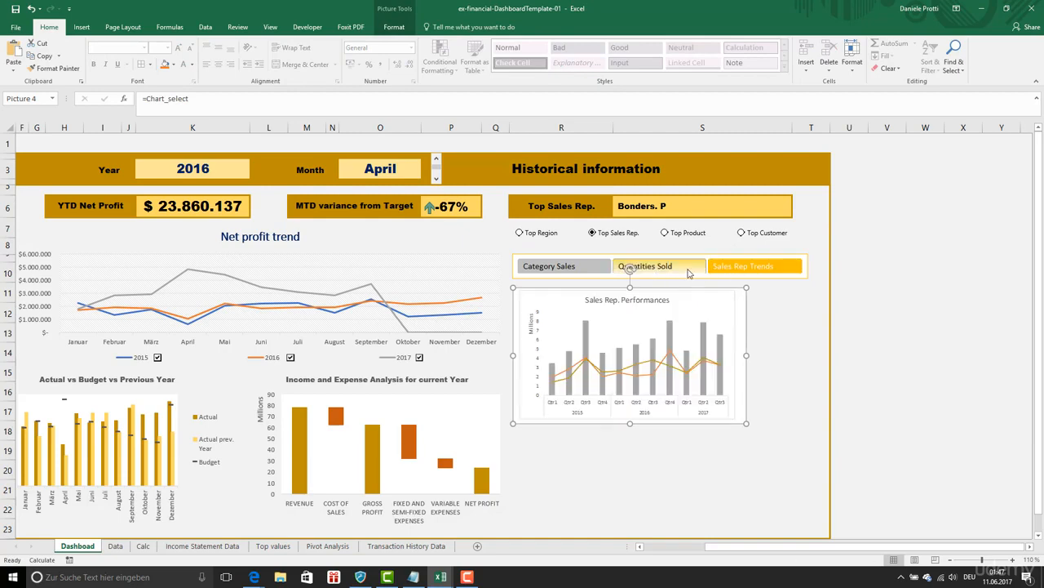
{"action": "left_click", "coordinate": [689, 269]}
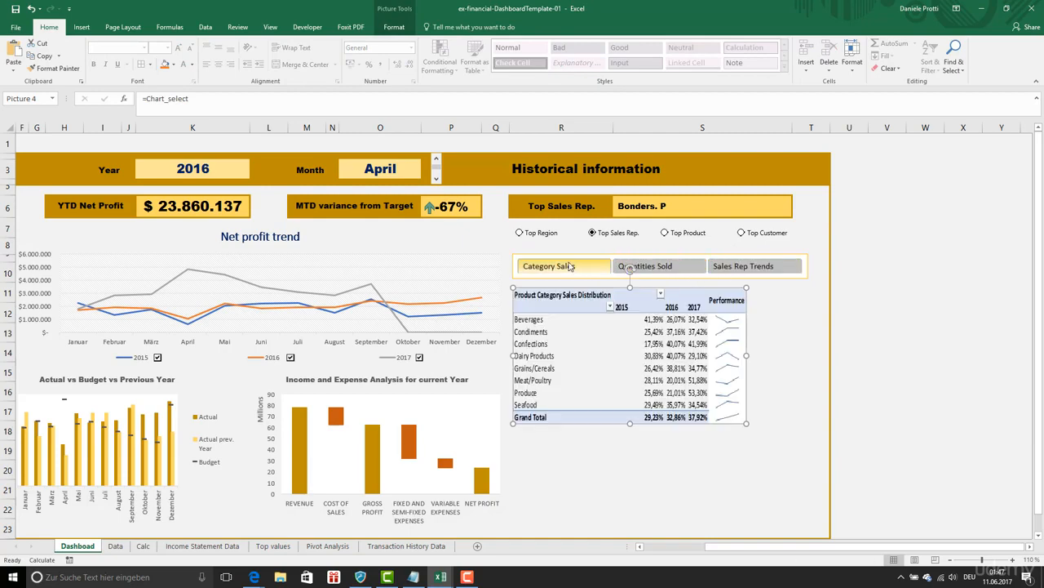
{"action": "left_click", "coordinate": [651, 266]}
{"action": "left_click", "coordinate": [781, 267]}
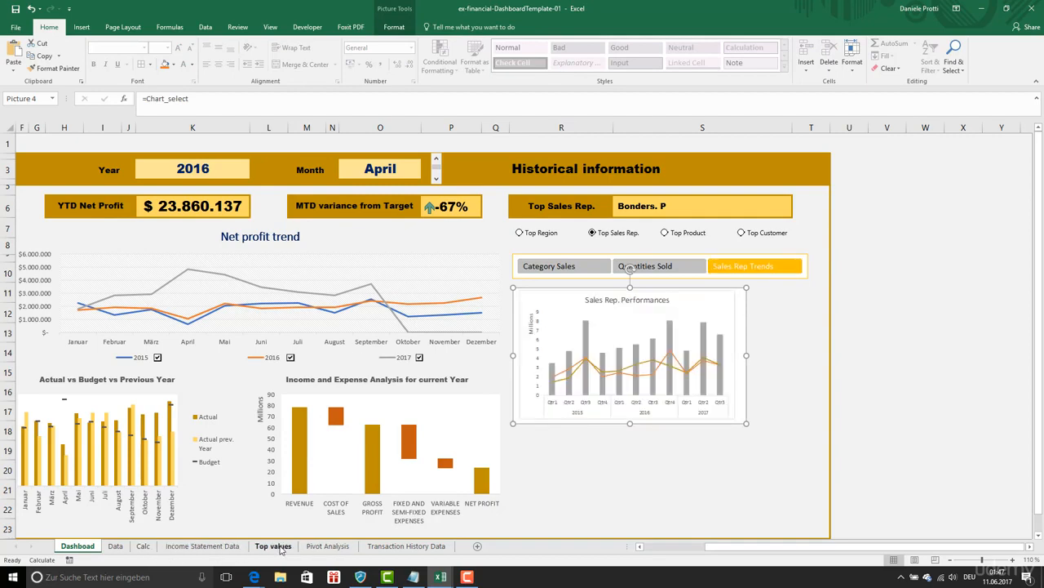
- On Pivot Analysis, set the chart area border to No line for the Sales Rep. Performances and Frequency of Quantities Sold charts
{"action": "left_click", "coordinate": [327, 545]}
{"action": "left_click", "coordinate": [162, 472]}
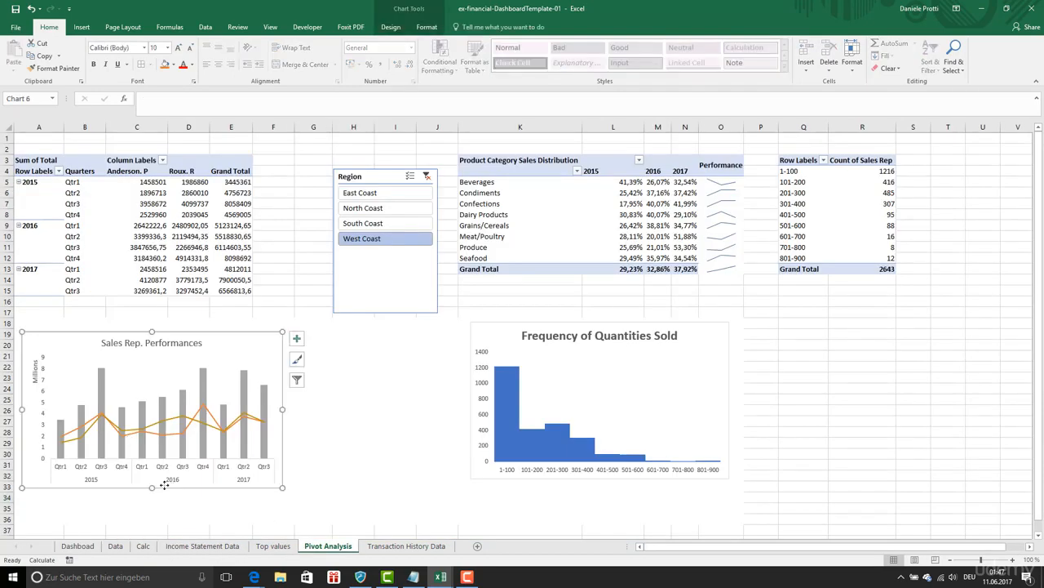
{"action": "right_click", "coordinate": [164, 485]}
{"action": "left_click", "coordinate": [190, 465]}
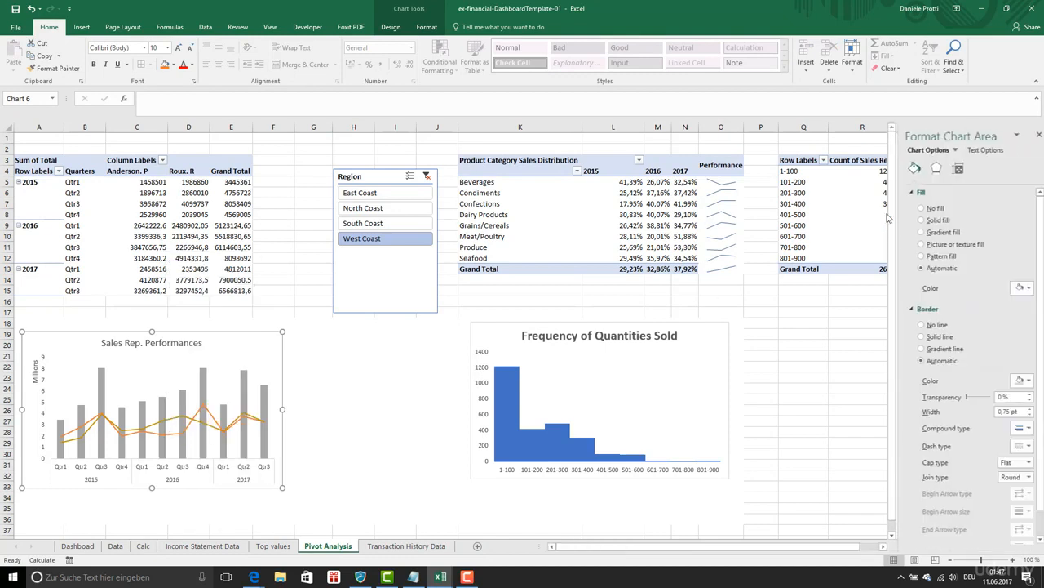
{"action": "left_click", "coordinate": [729, 352]}
{"action": "left_click", "coordinate": [729, 329]}
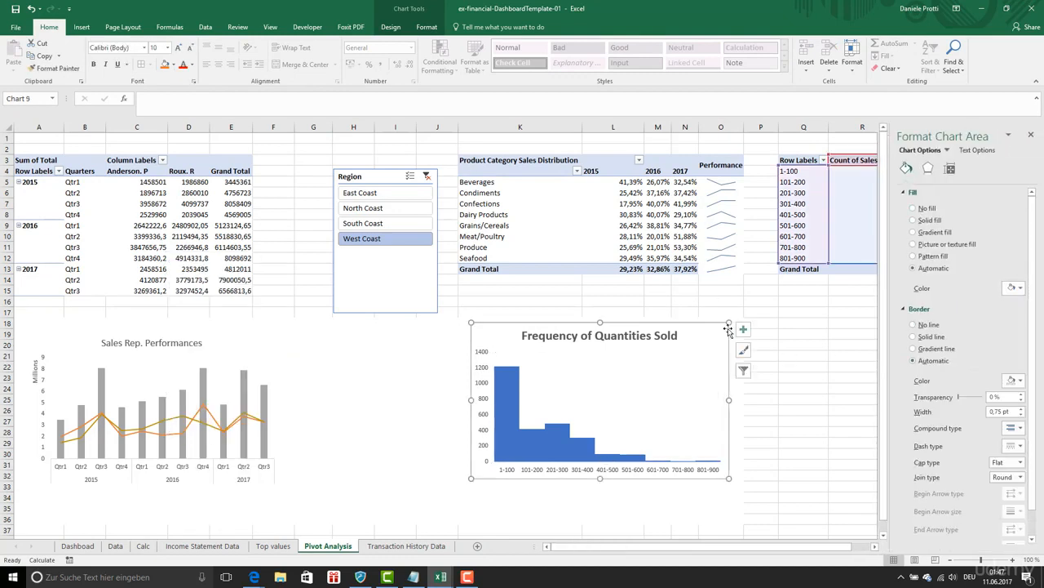
{"action": "left_click", "coordinate": [782, 410]}
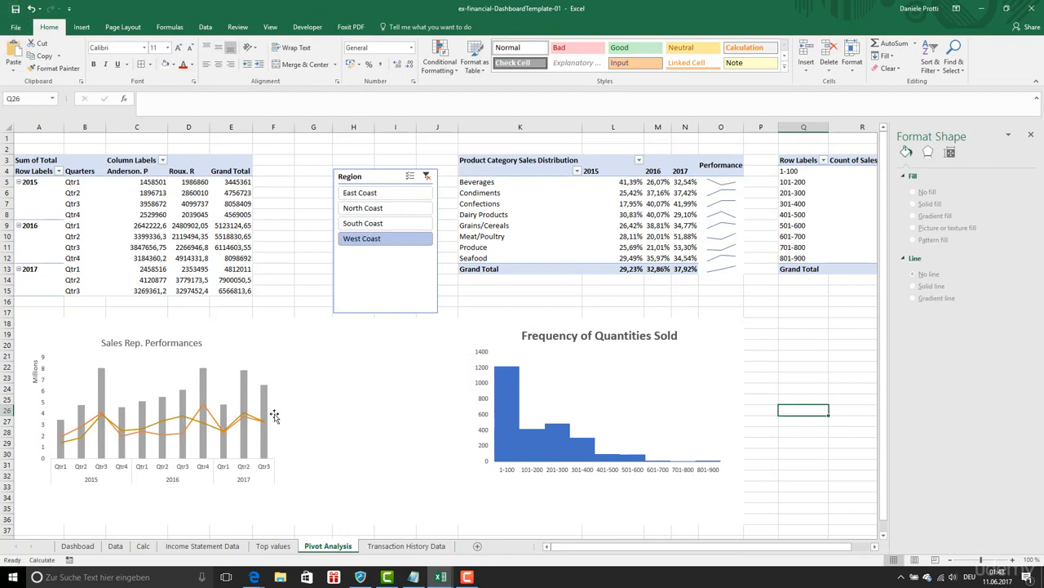
- Check the borderless charts on the dashboard by switching the slicer to Quantities Sold and back to Sales Rep Trends
{"action": "left_click", "coordinate": [77, 545]}
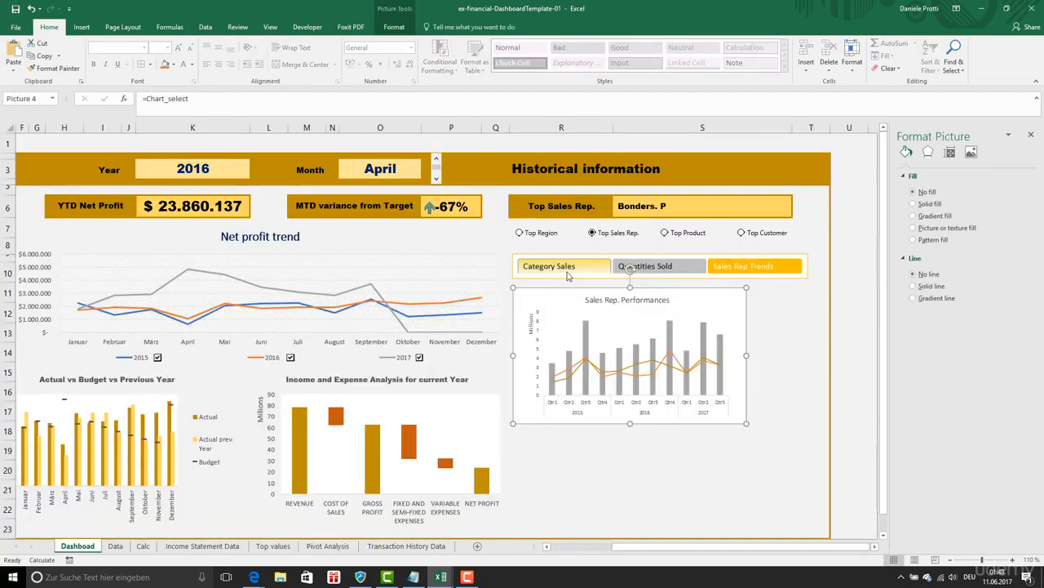
{"action": "left_click", "coordinate": [644, 267]}
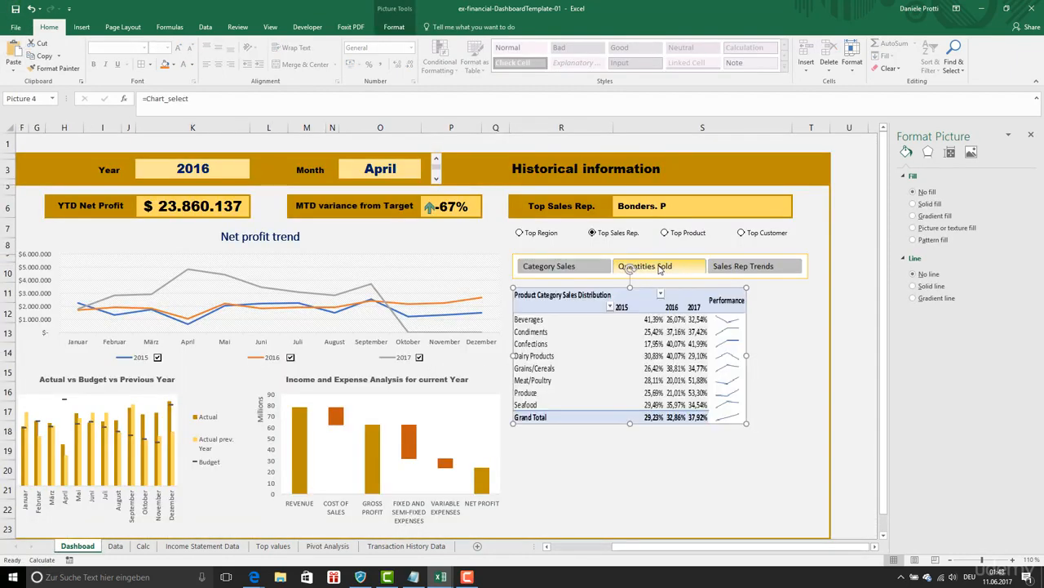
{"action": "left_click", "coordinate": [749, 268]}
{"action": "left_click", "coordinate": [788, 349]}
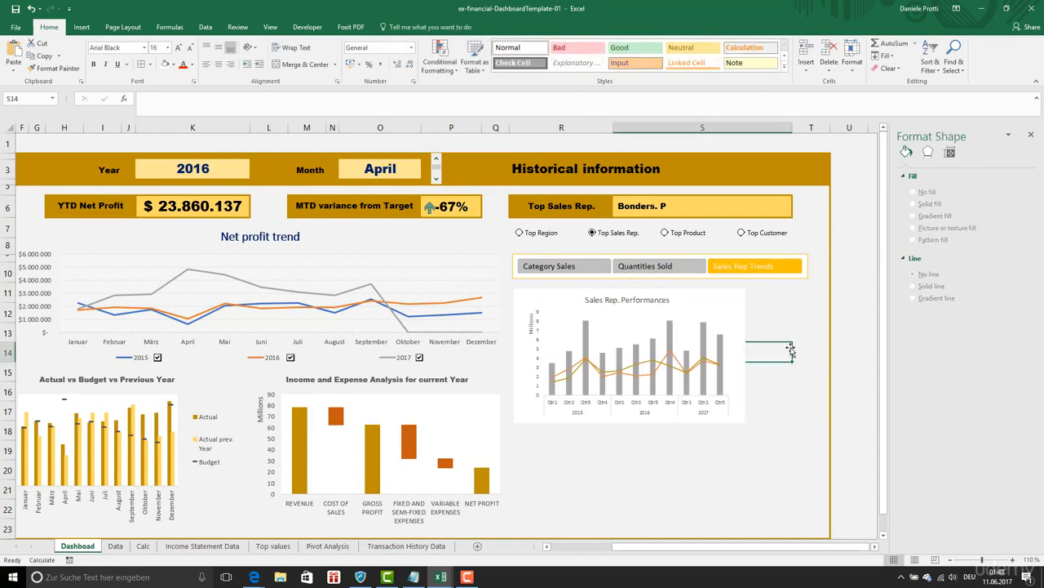
- Narrow the chart slicer to match the width of the linked picture below it
{"action": "left_click", "coordinate": [745, 381]}
{"action": "left_click_drag", "start_coordinate": [722, 297], "coordinate": [745, 267]}
- Left-align the slicer and the linked picture, and shift both right to sit centred under the Historical information options
{"action": "left_click", "coordinate": [746, 266]}
{"action": "left_click", "coordinate": [735, 293], "text": "ctrl"}
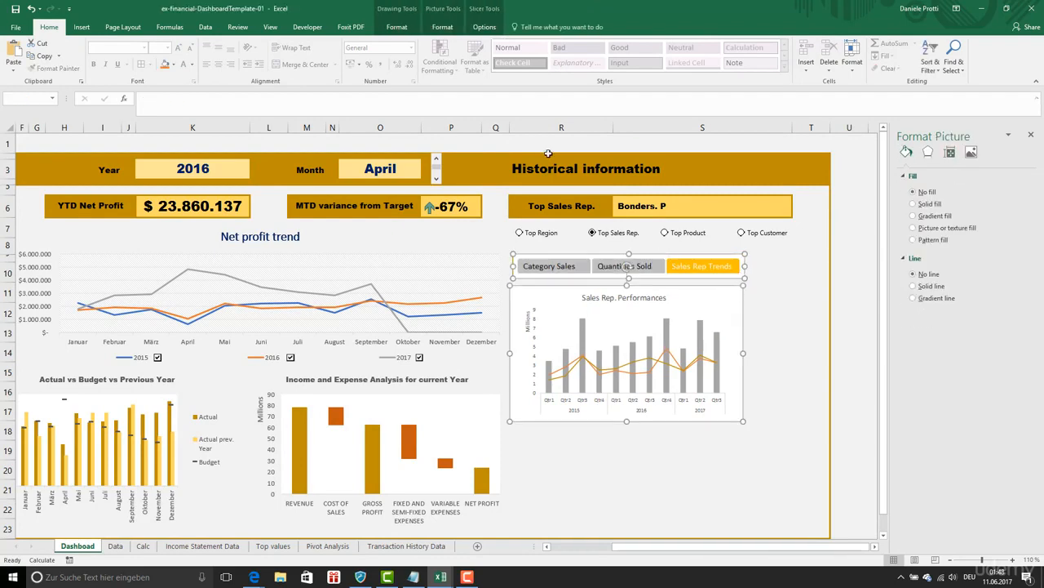
{"action": "left_click", "coordinate": [443, 26]}
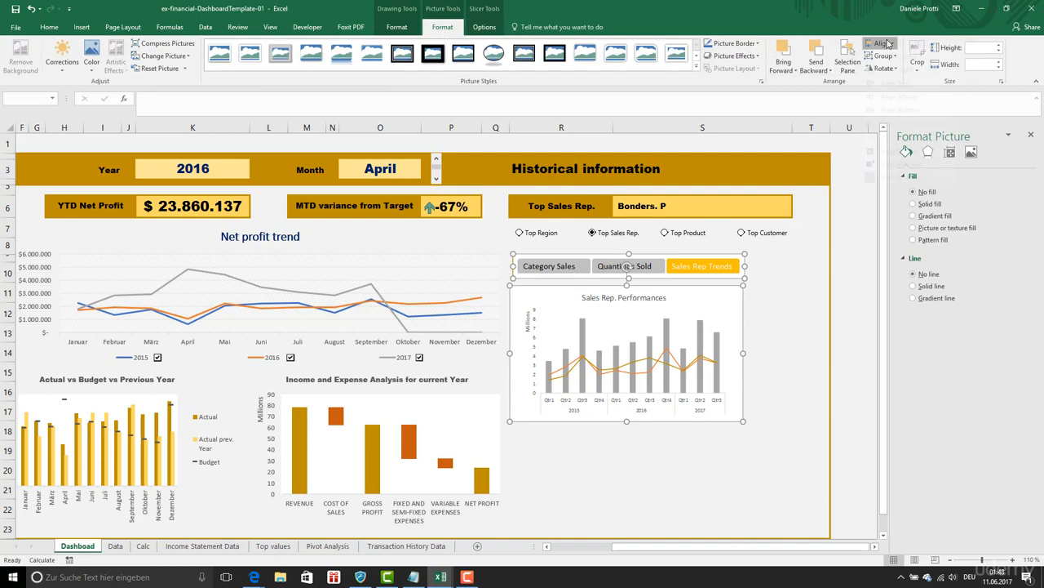
{"action": "left_click", "coordinate": [884, 43]}
{"action": "left_click", "coordinate": [894, 56]}
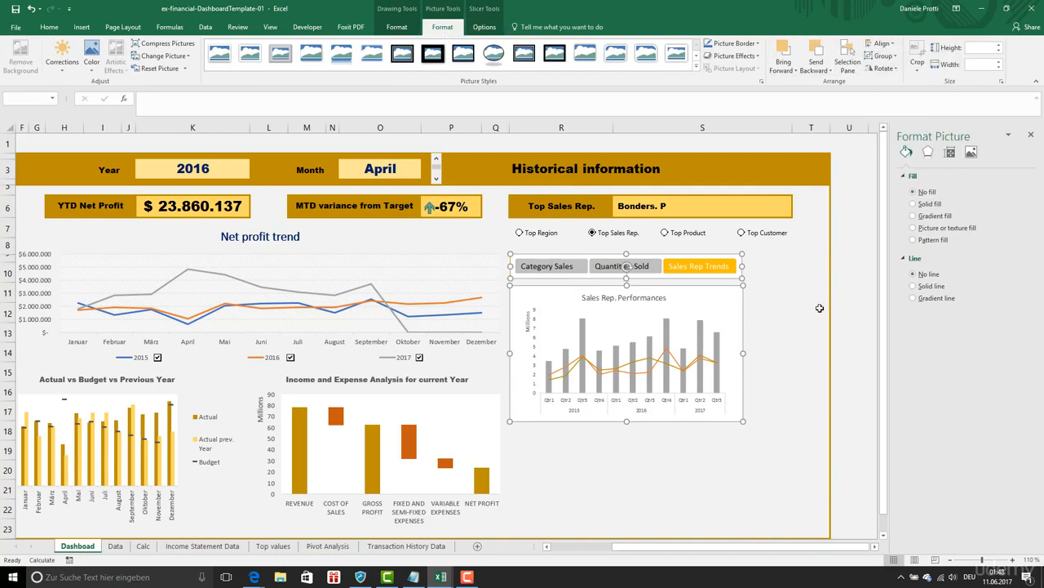
{"action": "left_click_drag", "start_coordinate": [729, 299], "coordinate": [756, 297]}
{"action": "left_click", "coordinate": [745, 465]}
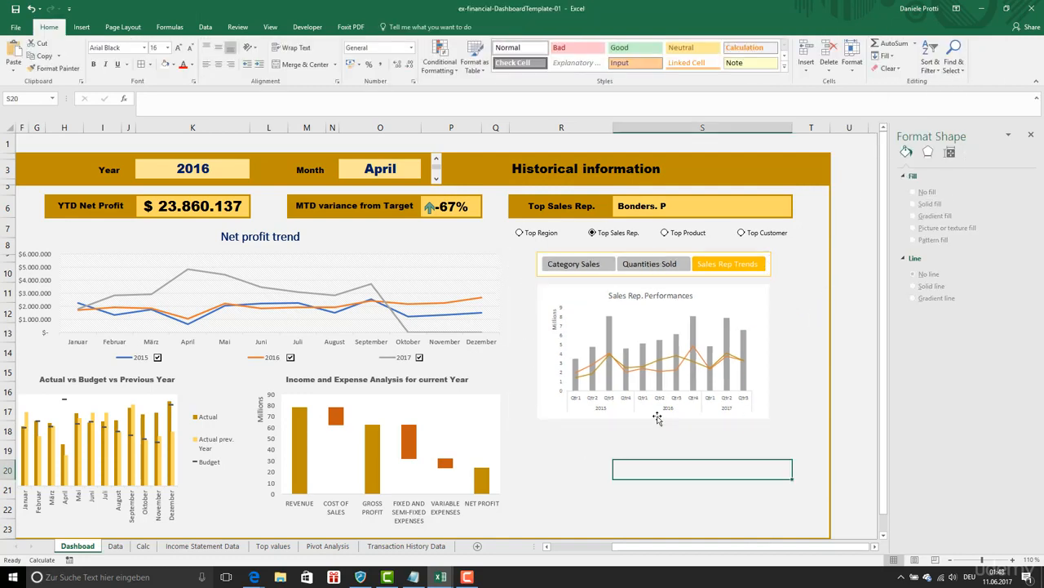